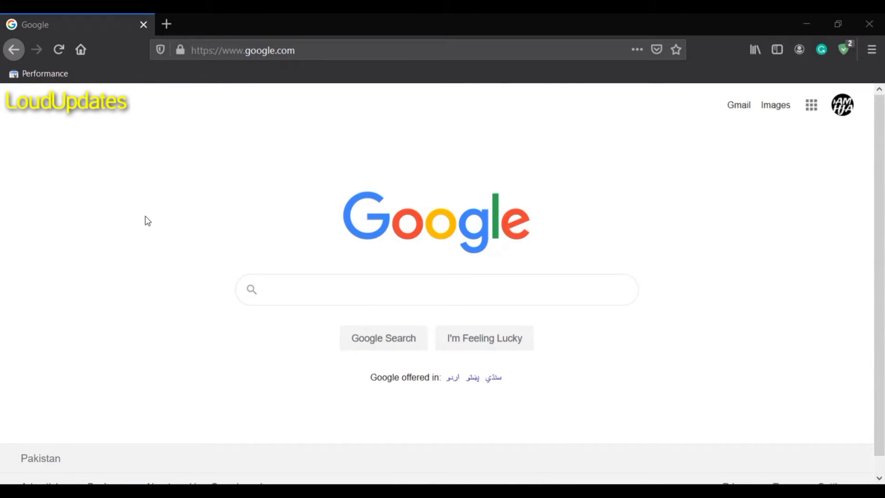
Search Google for 'blogger' by picking the suggestion after typing 'blog'.
{"action": "left_click", "coordinate": [257, 50]}
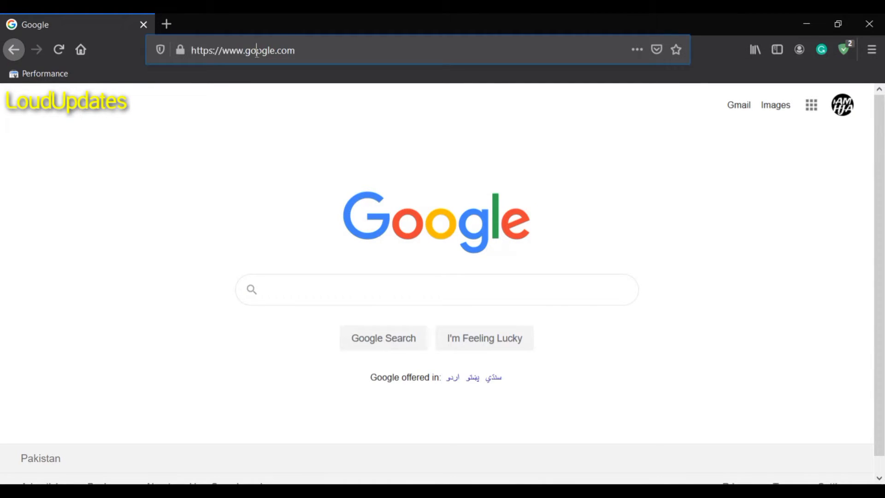
{"action": "type", "text": "blog"}
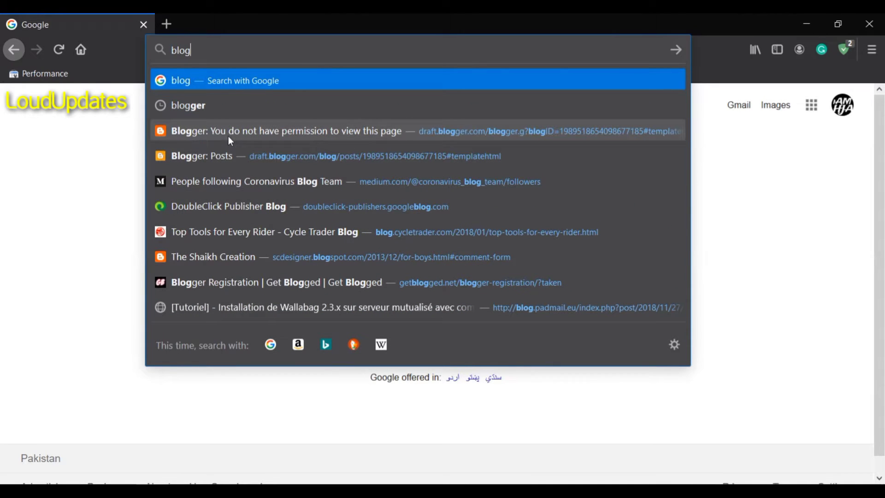
{"action": "left_click", "coordinate": [207, 106]}
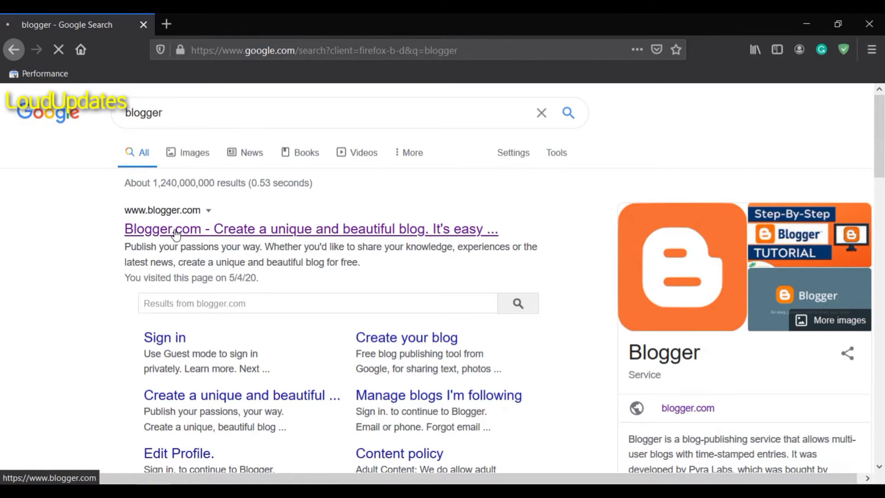
Open the Loud Updates Blogger dashboard and its live blog at creatforu.blogspot.com, selecting the blog address.
{"action": "left_click", "coordinate": [175, 229]}
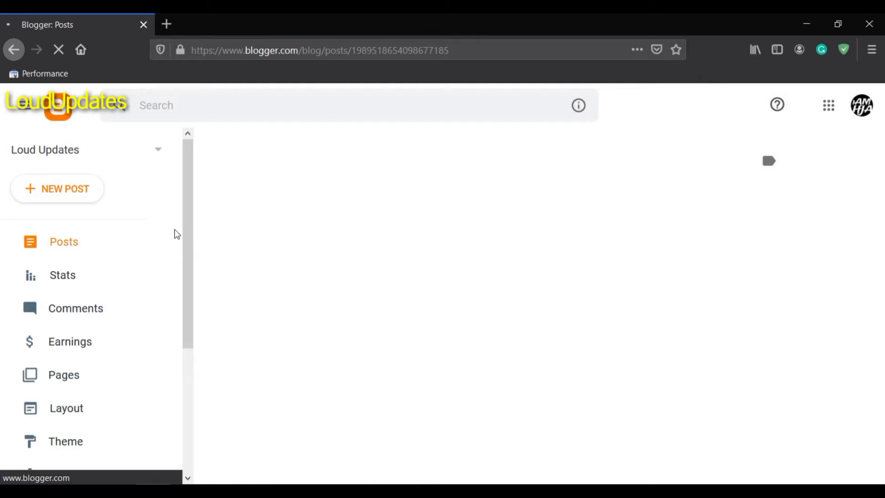
{"action": "left_click", "coordinate": [83, 281]}
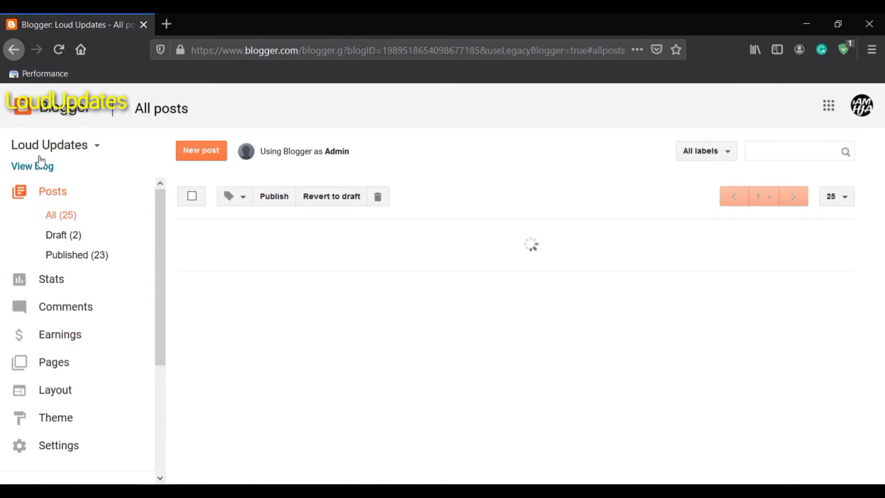
{"action": "left_click", "coordinate": [40, 167]}
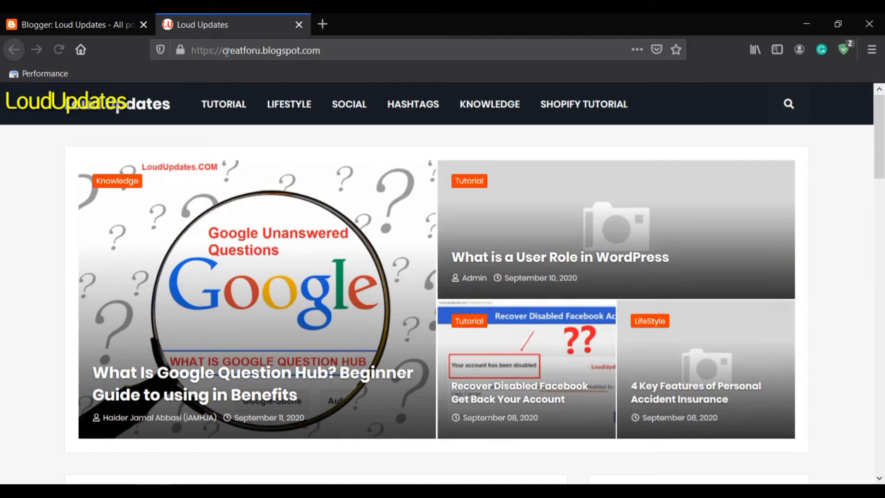
{"action": "double_click", "coordinate": [230, 51]}
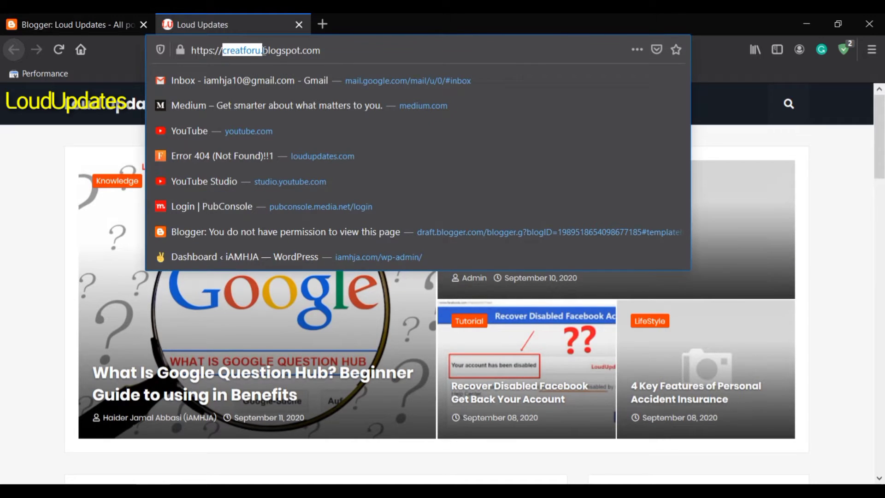
{"action": "left_click_drag", "start_coordinate": [263, 51], "coordinate": [321, 51]}
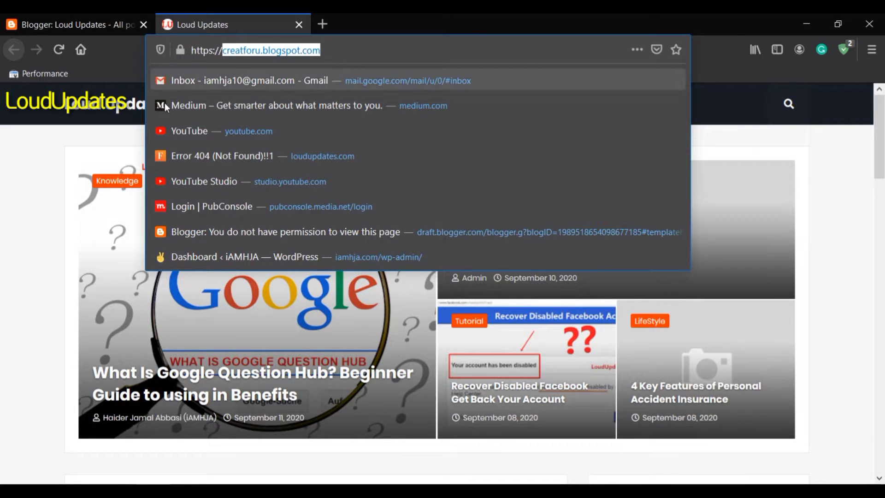
{"action": "left_click", "coordinate": [2, 249]}
Load pk.godaddy.com in a new tab and go to My Products.
{"action": "left_click", "coordinate": [314, 30]}
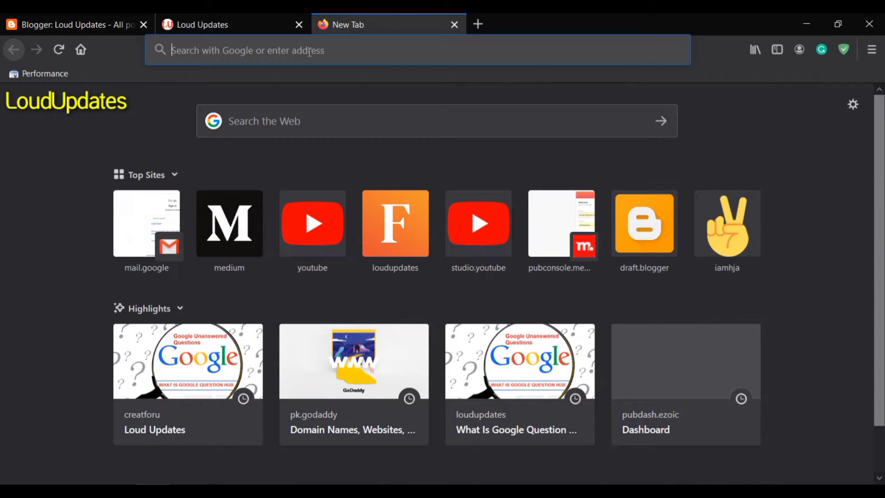
{"action": "right_click", "coordinate": [325, 52]}
{"action": "left_click", "coordinate": [351, 117]}
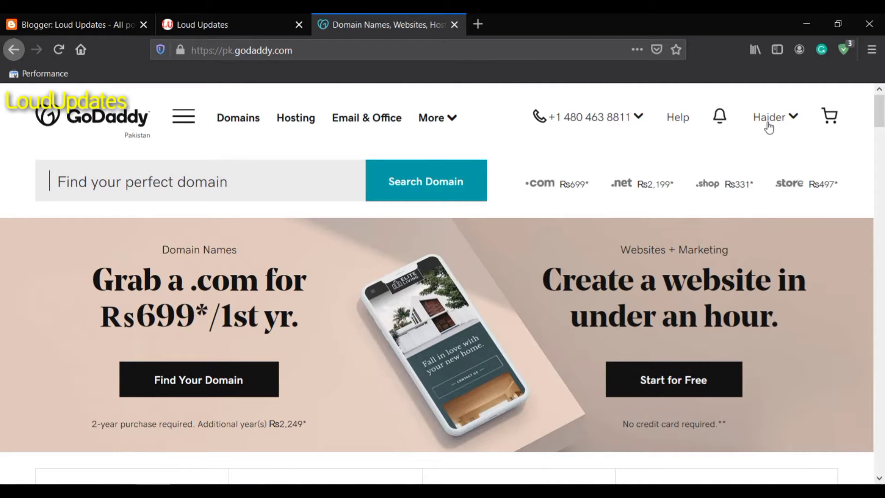
{"action": "left_click", "coordinate": [793, 117]}
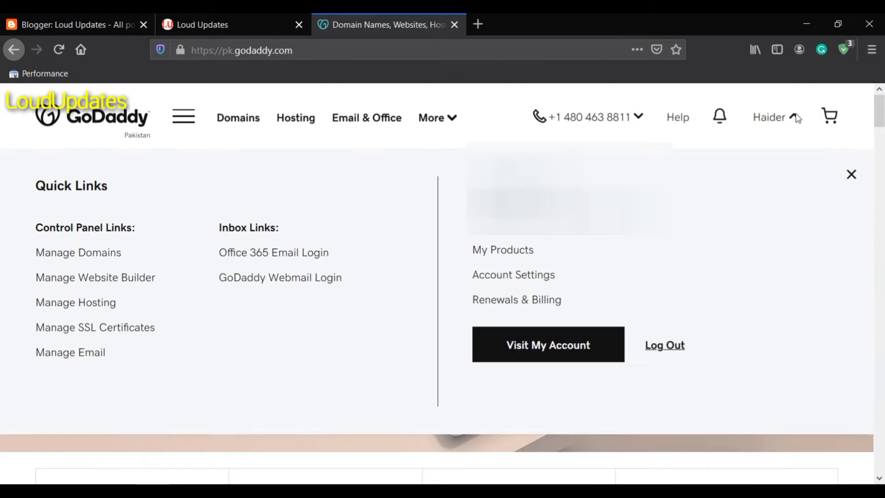
{"action": "left_click", "coordinate": [500, 258]}
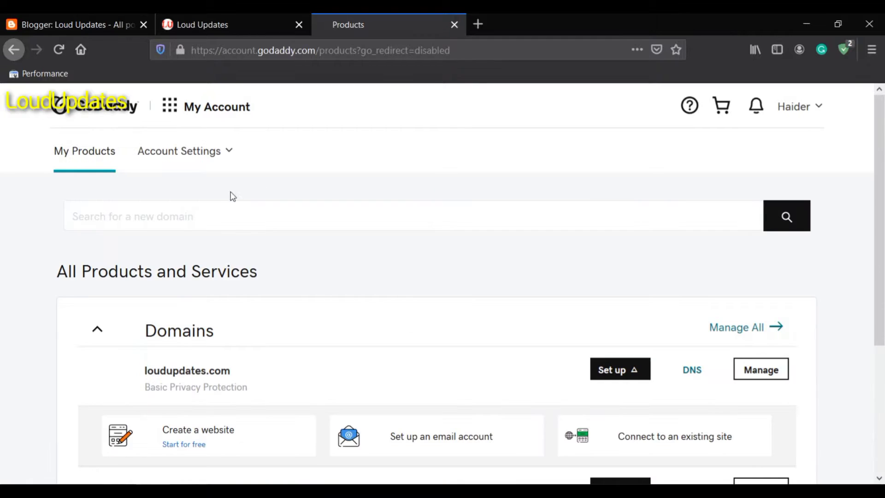
Open DNS Management for loudupdates.com beside the Blogger tab and review its records.
{"action": "left_click_drag", "start_coordinate": [131, 378], "coordinate": [182, 369]}
{"action": "left_click", "coordinate": [131, 366]}
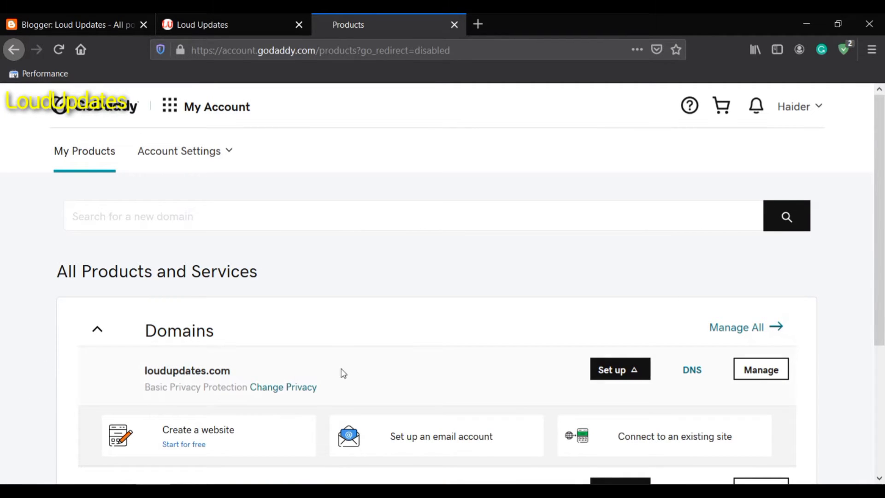
{"action": "left_click", "coordinate": [693, 375]}
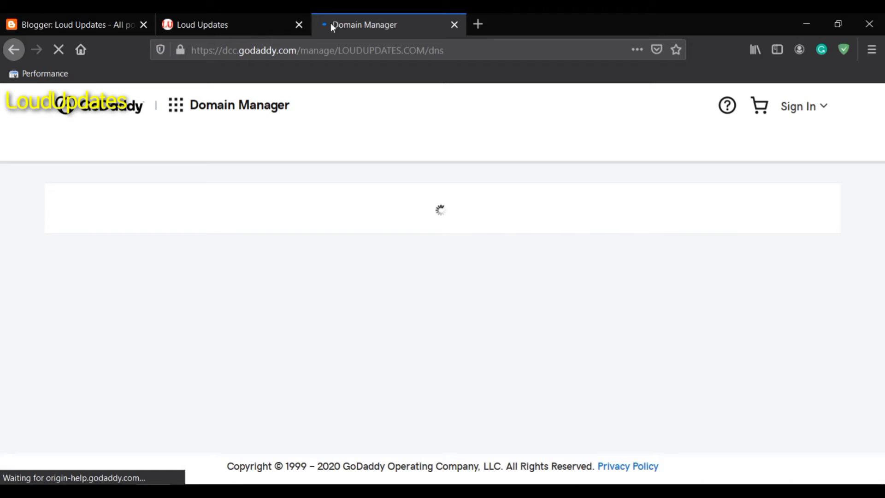
{"action": "left_click_drag", "start_coordinate": [347, 14], "coordinate": [228, 14]}
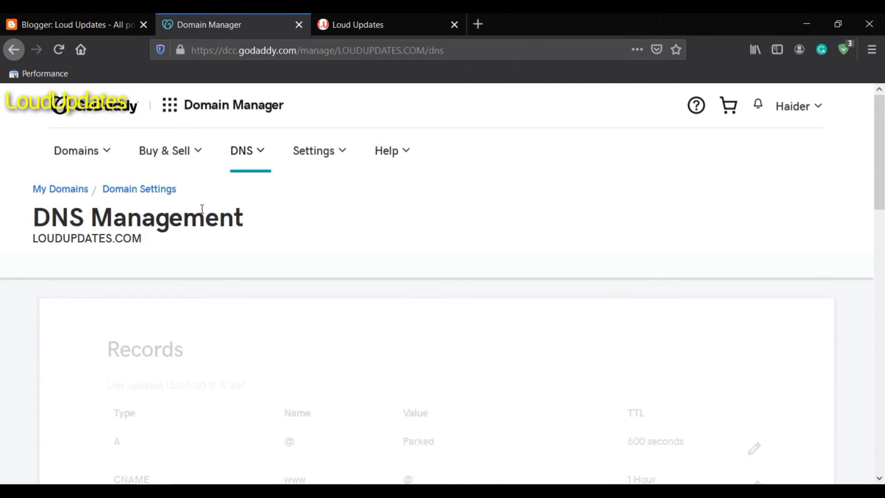
{"action": "scroll", "coordinate": [250, 186], "scroll_direction": "down", "scroll_amount": 3}
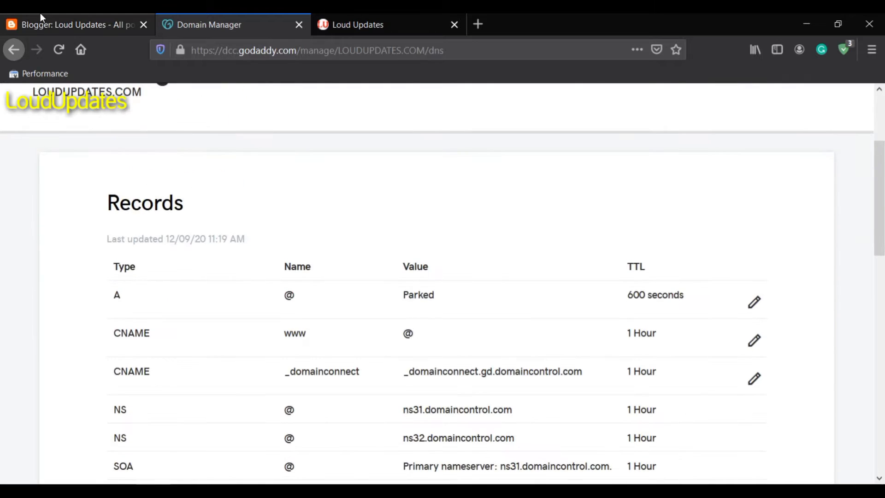
{"action": "scroll", "coordinate": [671, 241], "scroll_direction": "down", "scroll_amount": 4}
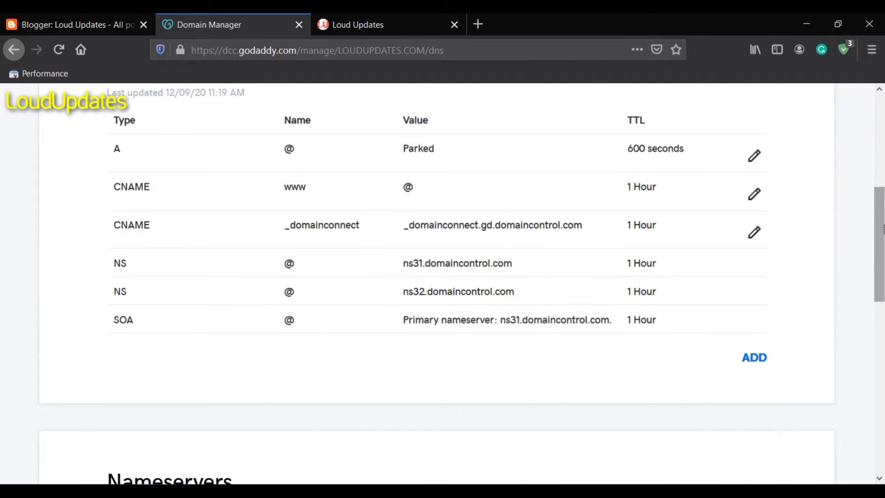
{"action": "scroll", "coordinate": [883, 207], "scroll_direction": "up", "scroll_amount": 2}
{"action": "scroll", "coordinate": [883, 206], "scroll_direction": "up", "scroll_amount": 2}
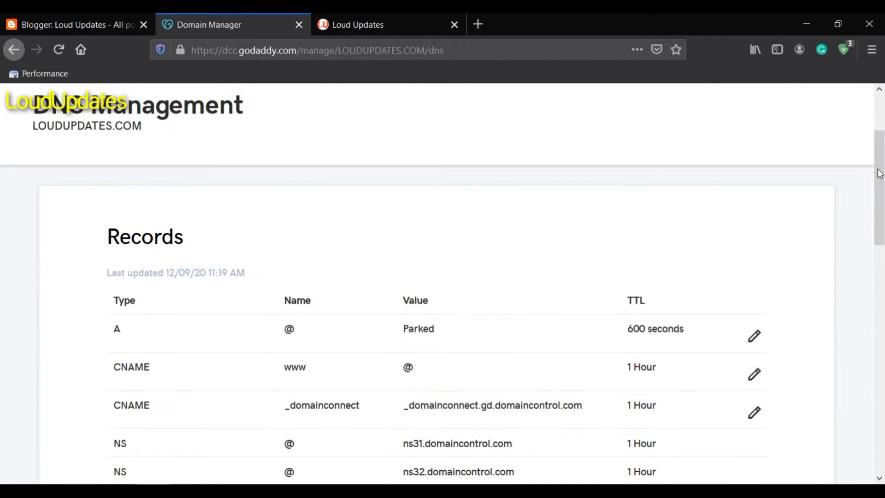
Go to Blogger's Settings > Basic page.
{"action": "left_click", "coordinate": [56, 13]}
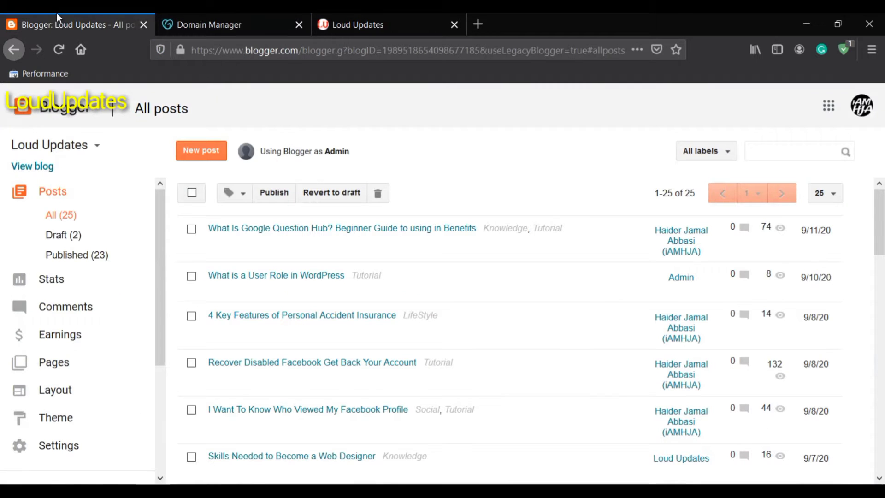
{"action": "scroll", "coordinate": [65, 409], "scroll_direction": "down", "scroll_amount": 2}
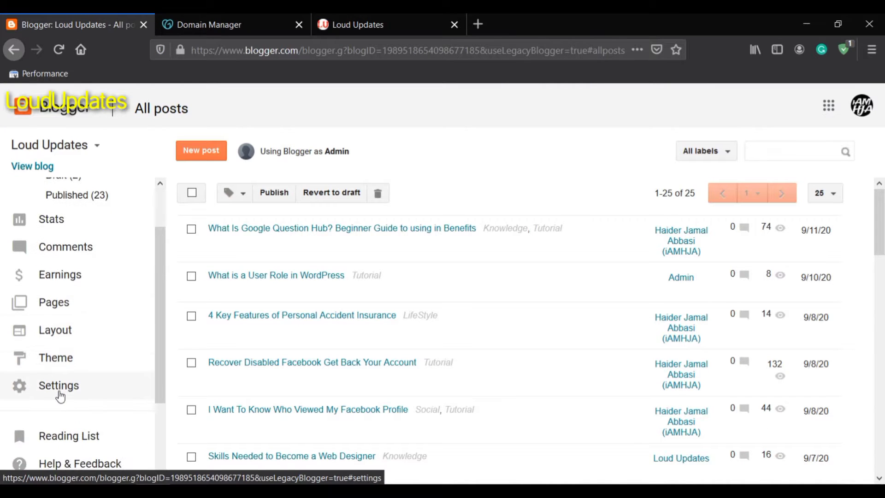
{"action": "left_click", "coordinate": [60, 394]}
{"action": "left_click", "coordinate": [55, 347]}
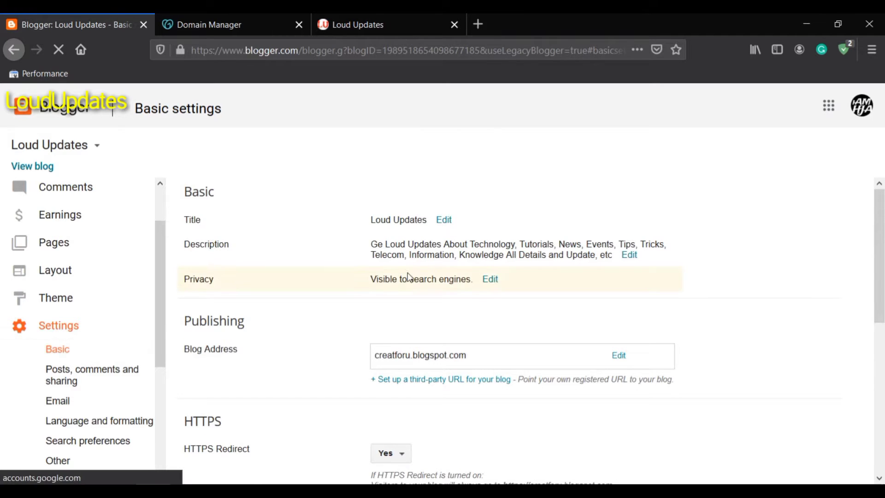
Try saving loudupdates.com as the third-party domain, then start correcting it at the field start.
{"action": "left_click", "coordinate": [407, 389]}
{"action": "scroll", "coordinate": [414, 350], "scroll_direction": "down", "scroll_amount": 1}
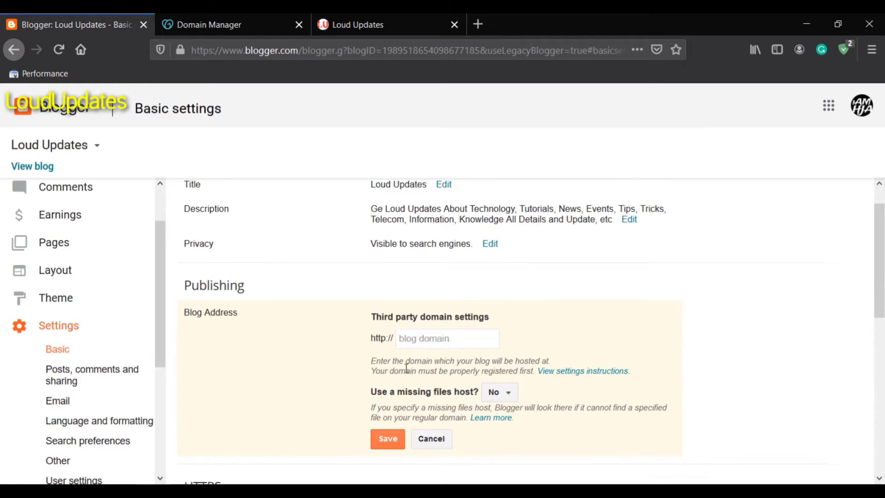
{"action": "left_click", "coordinate": [424, 321]}
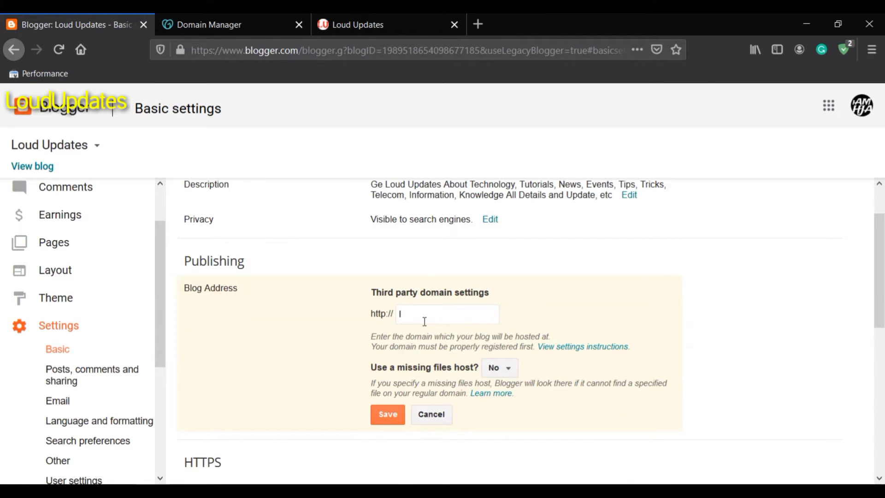
{"action": "type", "text": "loudupdates.com"}
{"action": "left_click", "coordinate": [380, 417]}
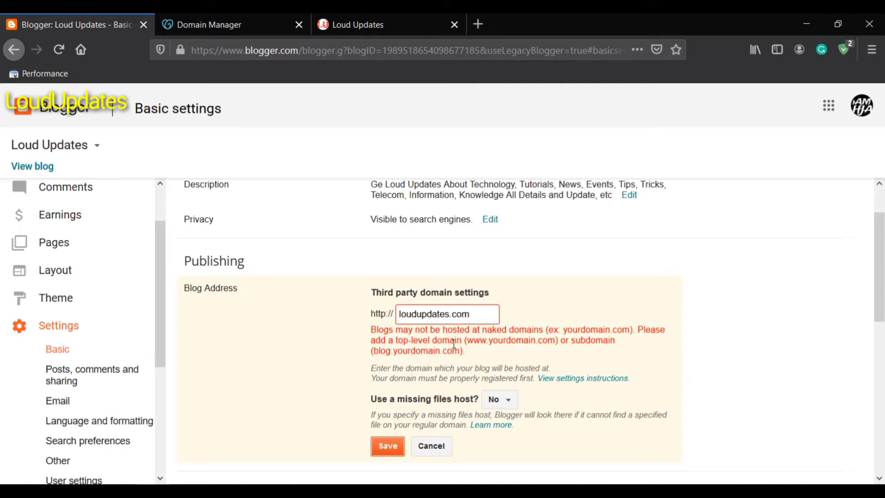
{"action": "left_click", "coordinate": [398, 314]}
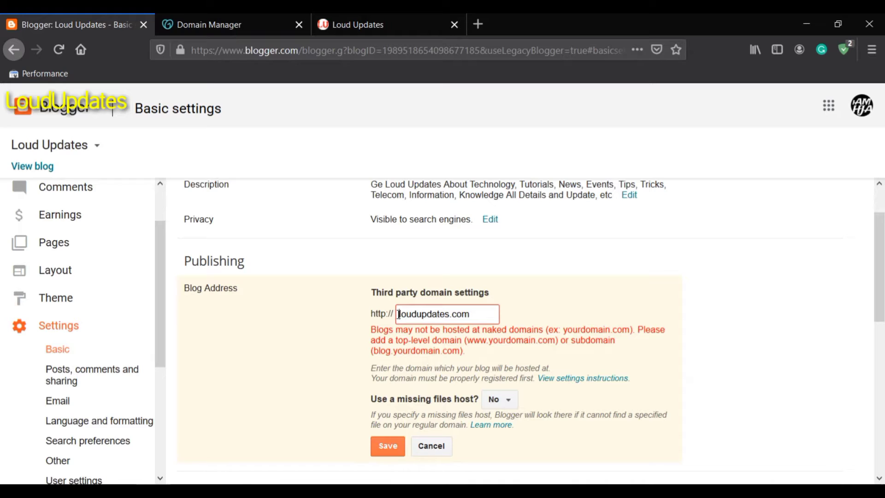
{"action": "type", "text": "www"}
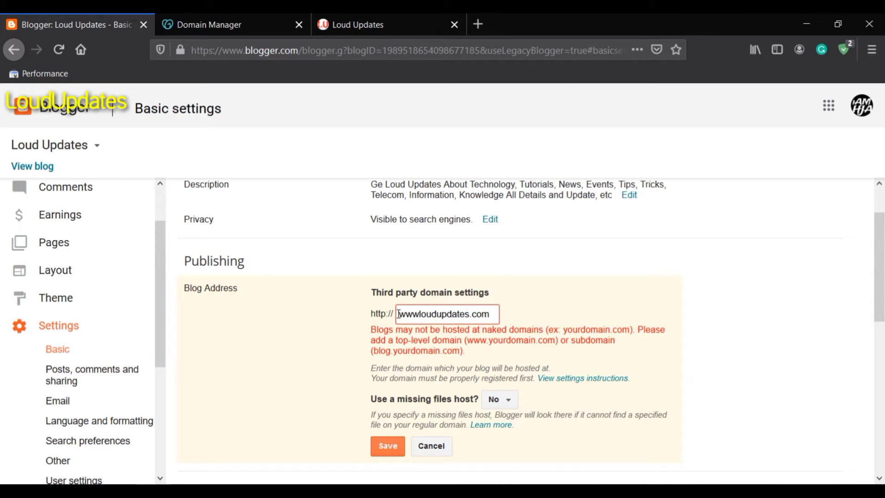
{"action": "type", "text": "."}
{"action": "left_click", "coordinate": [388, 446]}
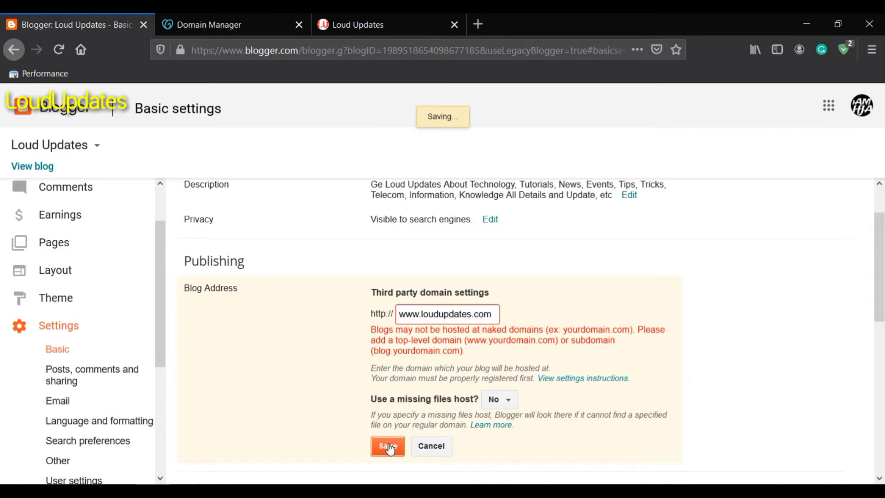
{"action": "scroll", "coordinate": [416, 373], "scroll_direction": "down", "scroll_amount": 2}
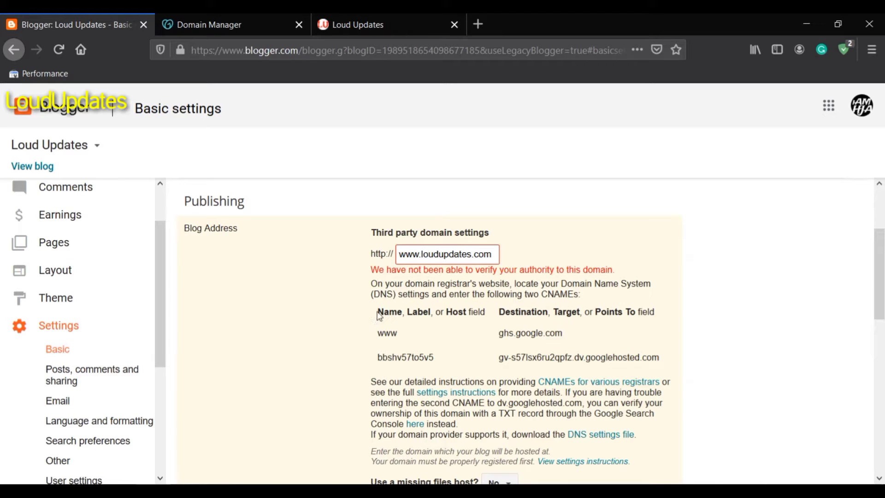
Copy the ghs.google.com CNAME destination from Blogger's required records.
{"action": "left_click_drag", "start_coordinate": [377, 311], "coordinate": [406, 311]}
{"action": "left_click", "coordinate": [437, 312]}
{"action": "left_click_drag", "start_coordinate": [499, 332], "coordinate": [563, 333]}
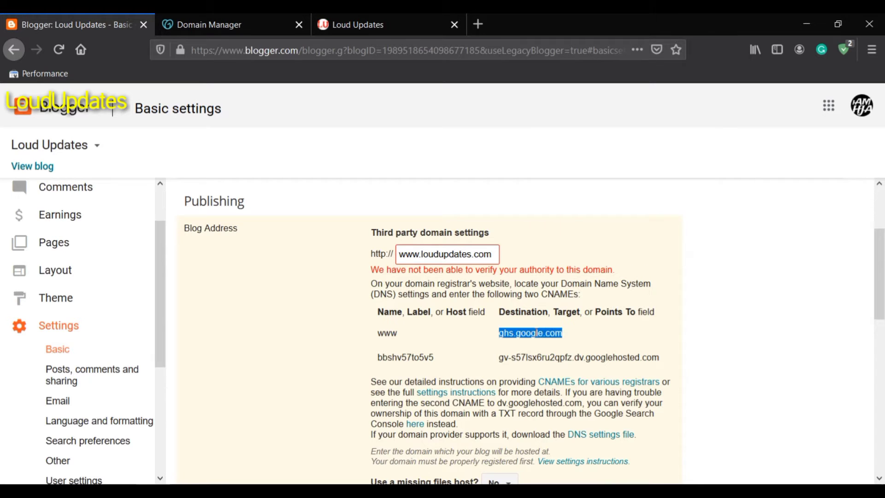
{"action": "right_click", "coordinate": [536, 333]}
{"action": "left_click", "coordinate": [563, 204]}
{"action": "left_click", "coordinate": [206, 13]}
Check the www CNAME host in Blogger's instructions against GoDaddy's records.
{"action": "scroll", "coordinate": [97, 231], "scroll_direction": "down", "scroll_amount": 1}
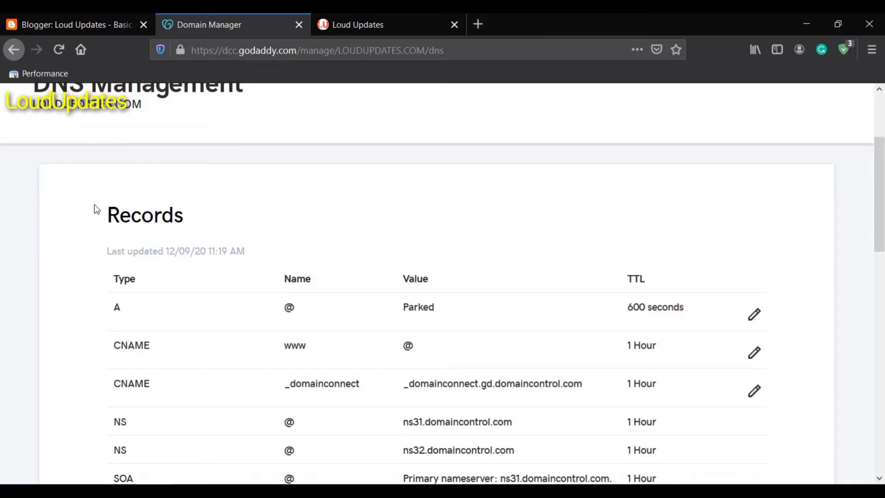
{"action": "scroll", "coordinate": [97, 209], "scroll_direction": "down", "scroll_amount": 1}
{"action": "left_click_drag", "start_coordinate": [284, 293], "coordinate": [304, 295]}
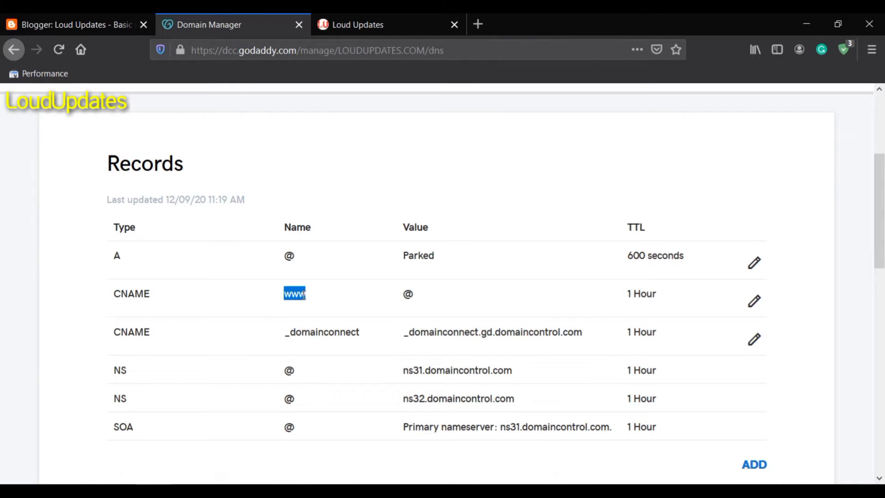
{"action": "left_click", "coordinate": [145, 291]}
{"action": "key", "text": "ctrl+Page_Up"}
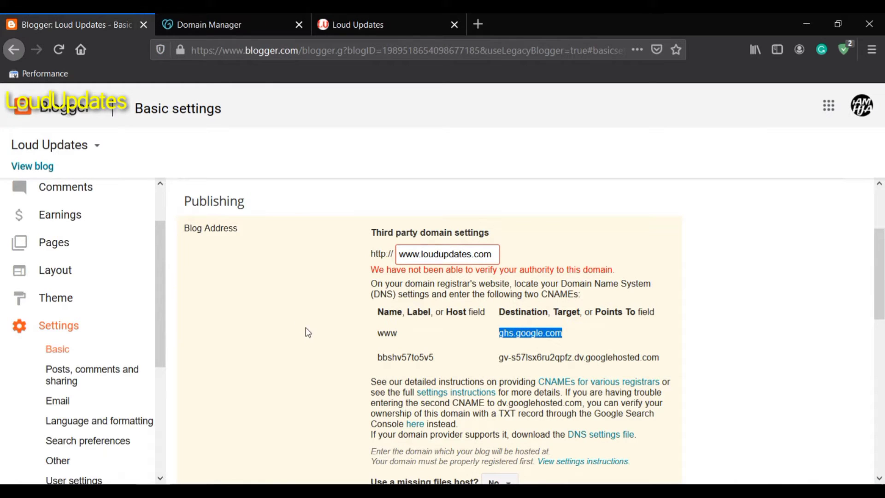
{"action": "double_click", "coordinate": [383, 334]}
{"action": "left_click", "coordinate": [292, 19]}
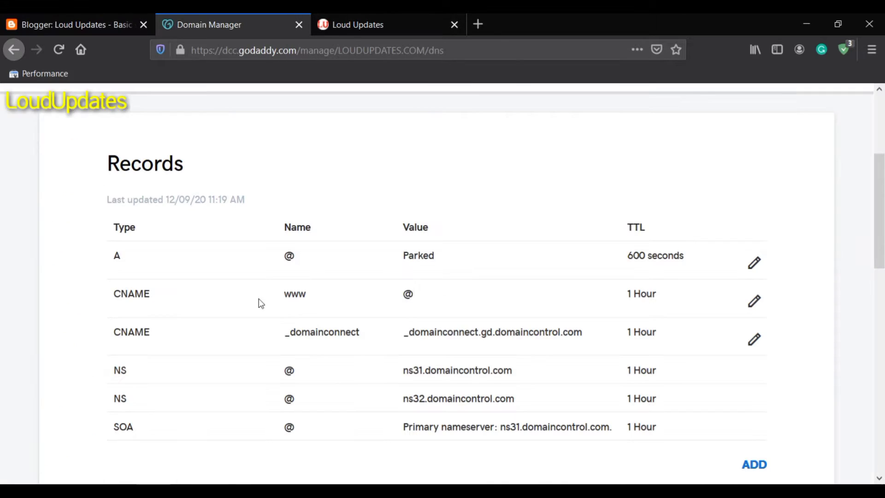
Change GoDaddy's www CNAME target from @ to ghs.google.com and save it.
{"action": "left_click", "coordinate": [754, 301]}
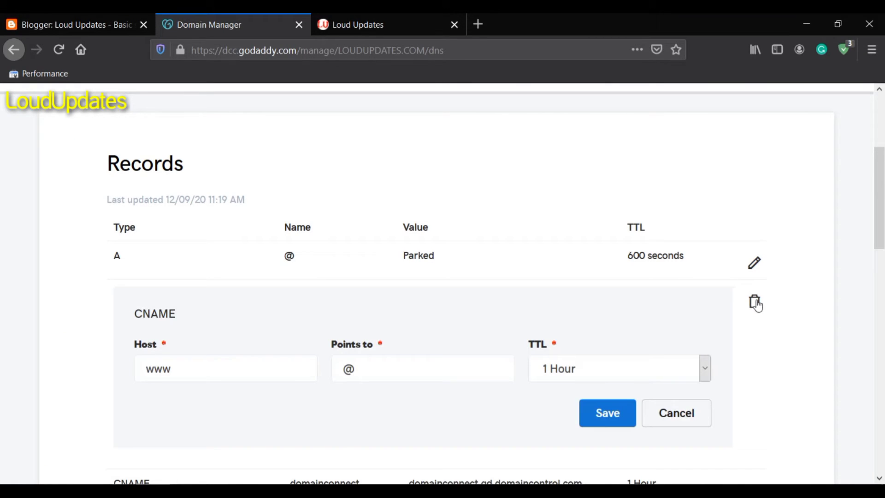
{"action": "left_click_drag", "start_coordinate": [170, 371], "coordinate": [147, 372]}
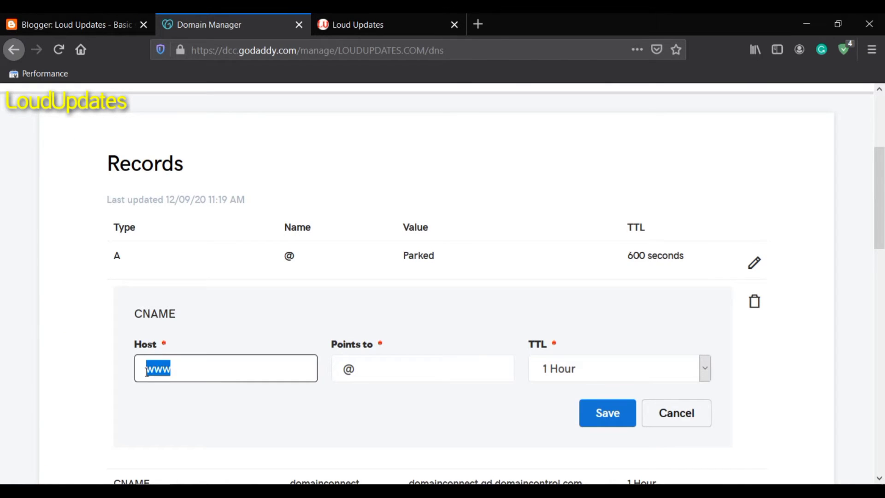
{"action": "double_click", "coordinate": [340, 368]}
{"action": "key", "text": "BackSpace"}
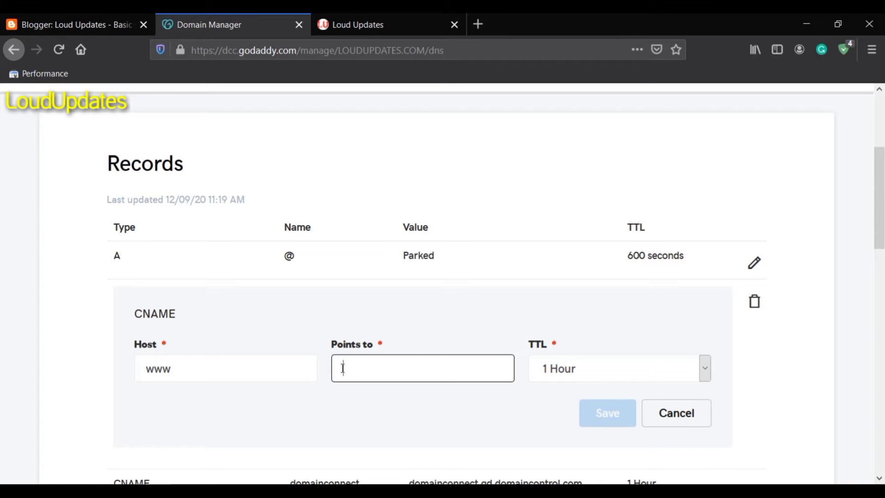
{"action": "key", "text": "ctrl+v"}
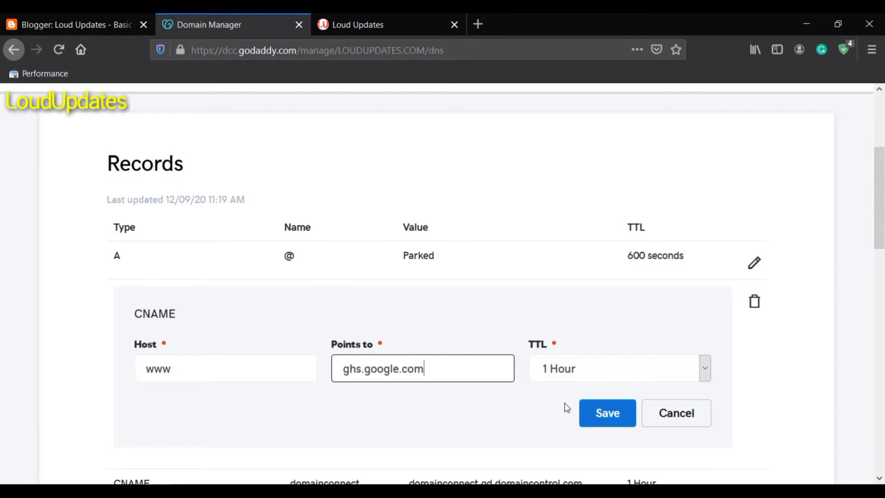
{"action": "left_click", "coordinate": [594, 411]}
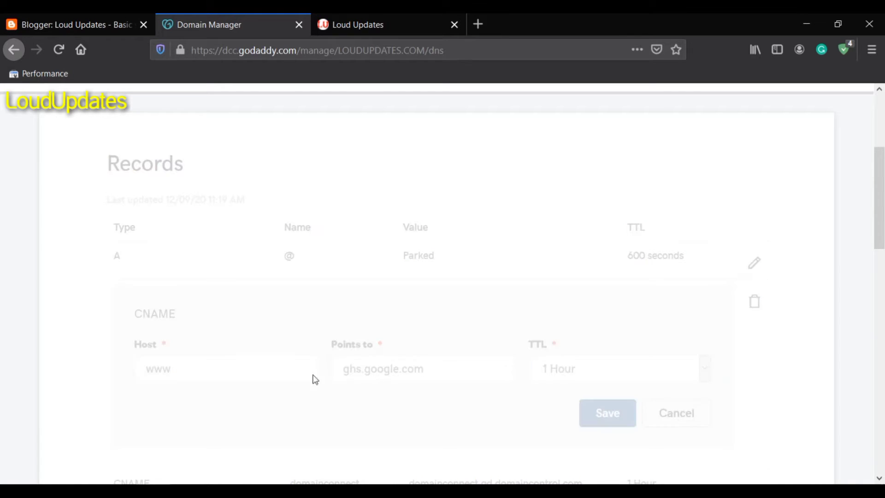
{"action": "left_click", "coordinate": [46, 15]}
Replace the _domainconnect CNAME host in GoDaddy with Blogger's bbshv57to5v5 host label.
{"action": "left_click", "coordinate": [489, 343]}
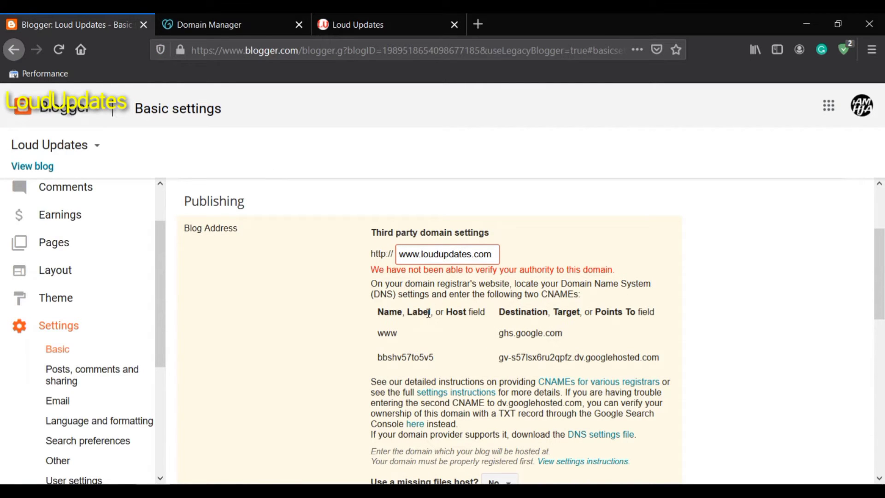
{"action": "left_click_drag", "start_coordinate": [379, 356], "coordinate": [433, 357]}
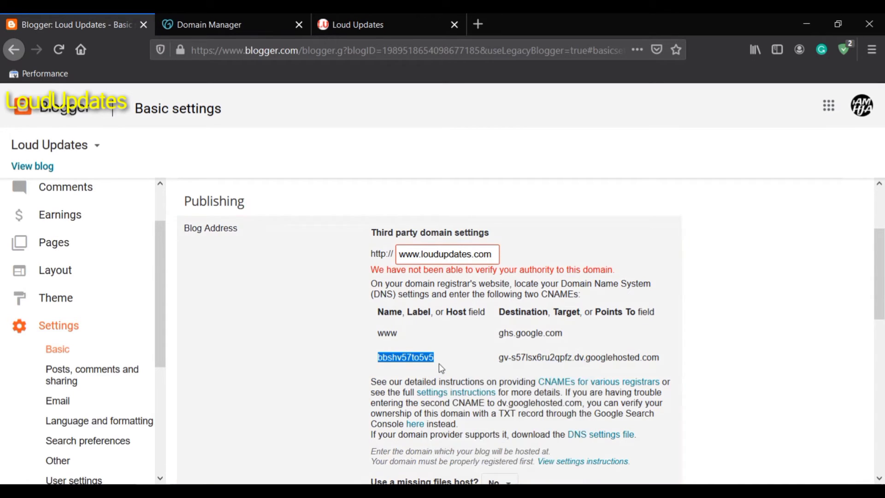
{"action": "left_click", "coordinate": [210, 23]}
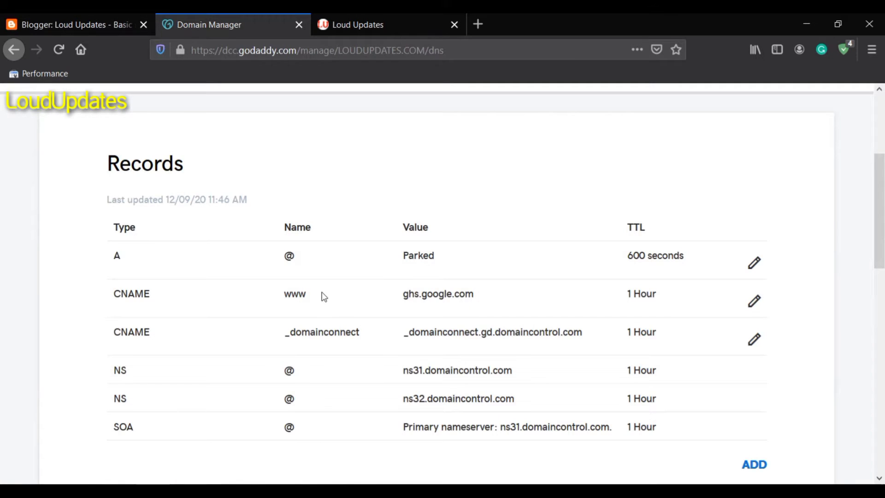
{"action": "left_click", "coordinate": [754, 341]}
{"action": "left_click_drag", "start_coordinate": [248, 413], "coordinate": [132, 414]}
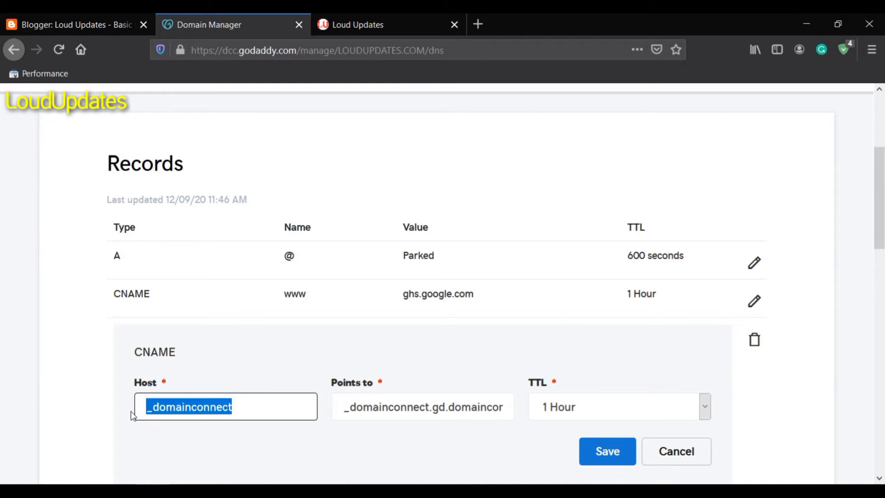
{"action": "key", "text": "BackSpace"}
{"action": "key", "text": "ctrl+v"}
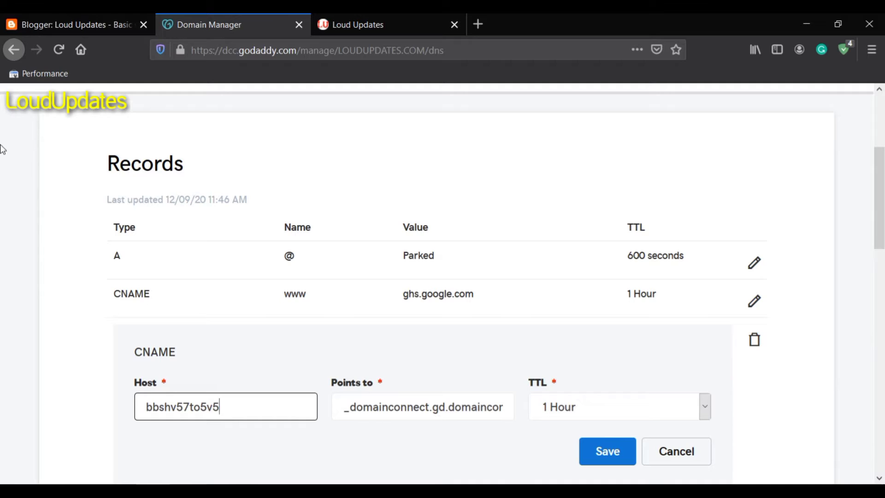
Point that record to gv-s57lsx6ru2qpfz.dv.googlehosted.com and save it.
{"action": "left_click", "coordinate": [46, 12]}
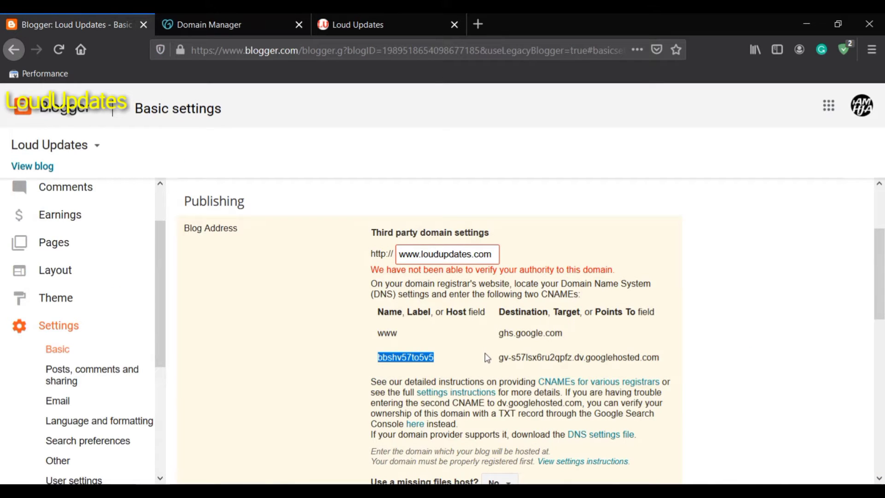
{"action": "left_click_drag", "start_coordinate": [487, 357], "coordinate": [649, 358]}
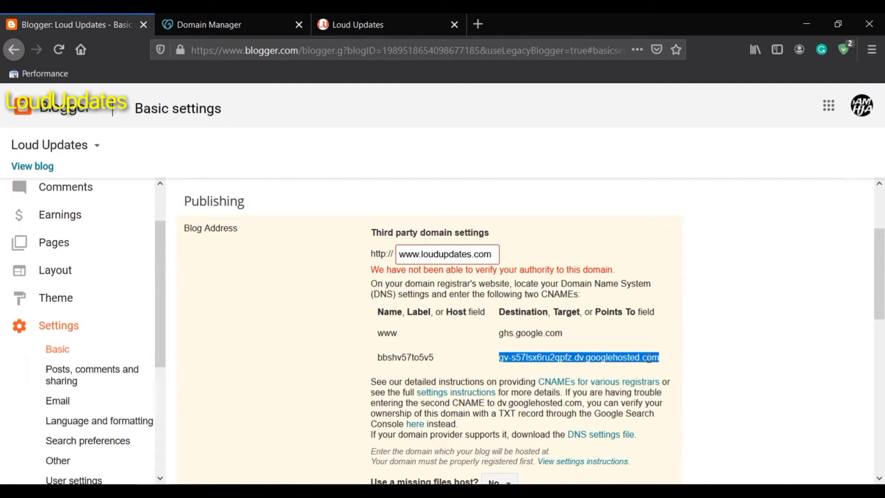
{"action": "right_click", "coordinate": [649, 358]}
{"action": "left_click", "coordinate": [686, 232]}
{"action": "left_click", "coordinate": [206, 18]}
{"action": "left_click_drag", "start_coordinate": [344, 407], "coordinate": [515, 414]}
{"action": "key", "text": "BackSpace"}
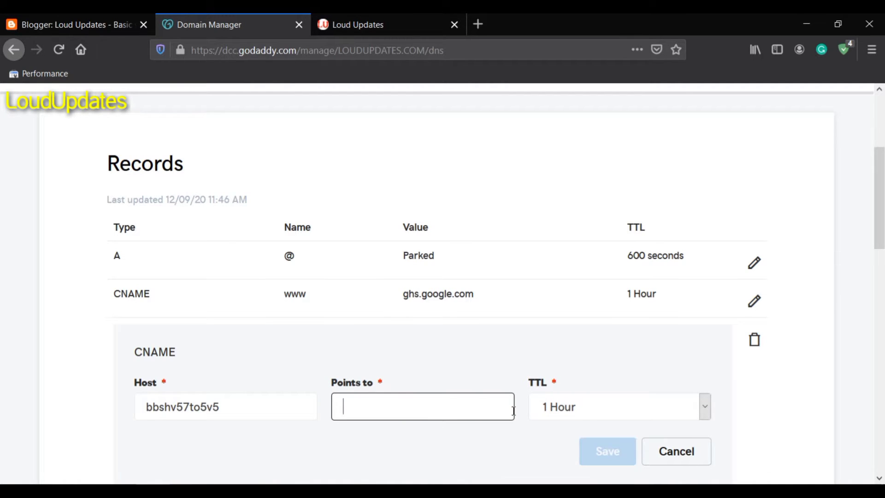
{"action": "key", "text": "ctrl+v"}
{"action": "left_click", "coordinate": [597, 451]}
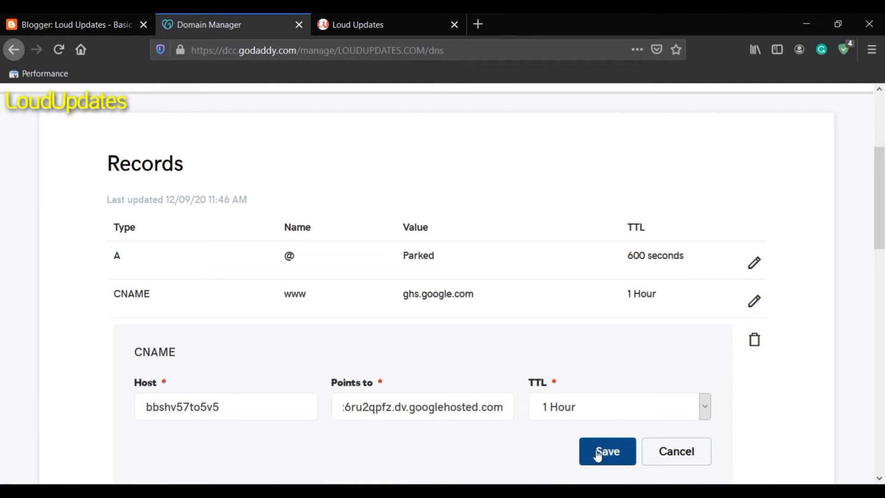
Double-check the www and verification CNAME values in GoDaddy against Blogger's list.
{"action": "left_click_drag", "start_coordinate": [870, 203], "coordinate": [881, 223]}
{"action": "left_click_drag", "start_coordinate": [115, 241], "coordinate": [168, 247]}
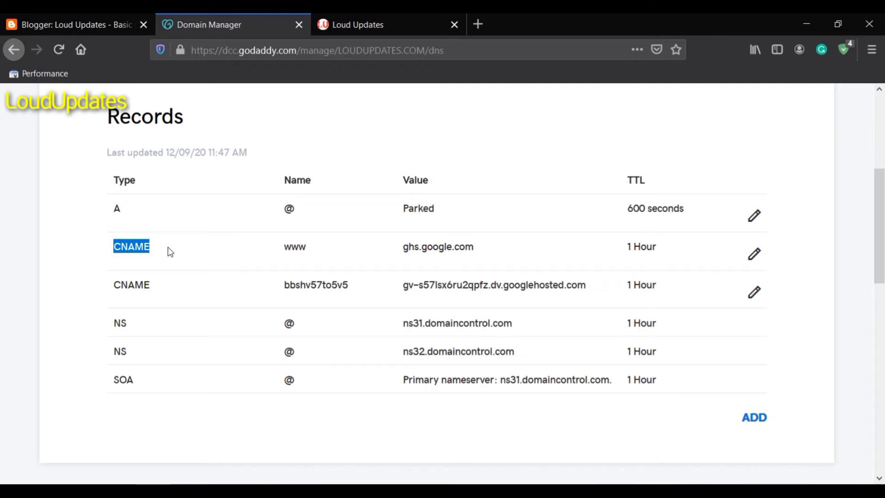
{"action": "left_click", "coordinate": [210, 257]}
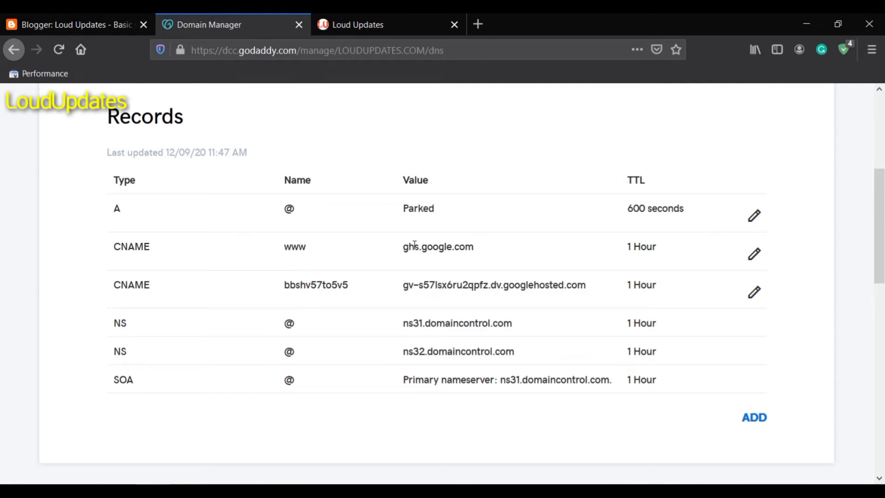
{"action": "left_click_drag", "start_coordinate": [404, 246], "coordinate": [484, 251]}
{"action": "left_click", "coordinate": [276, 281]}
{"action": "left_click_drag", "start_coordinate": [280, 288], "coordinate": [351, 290]}
{"action": "left_click_drag", "start_coordinate": [413, 284], "coordinate": [517, 285]}
{"action": "left_click", "coordinate": [74, 24]}
{"action": "left_click_drag", "start_coordinate": [377, 334], "coordinate": [571, 332]}
{"action": "left_click_drag", "start_coordinate": [358, 362], "coordinate": [391, 359]}
{"action": "left_click", "coordinate": [652, 358]}
{"action": "left_click", "coordinate": [391, 359]}
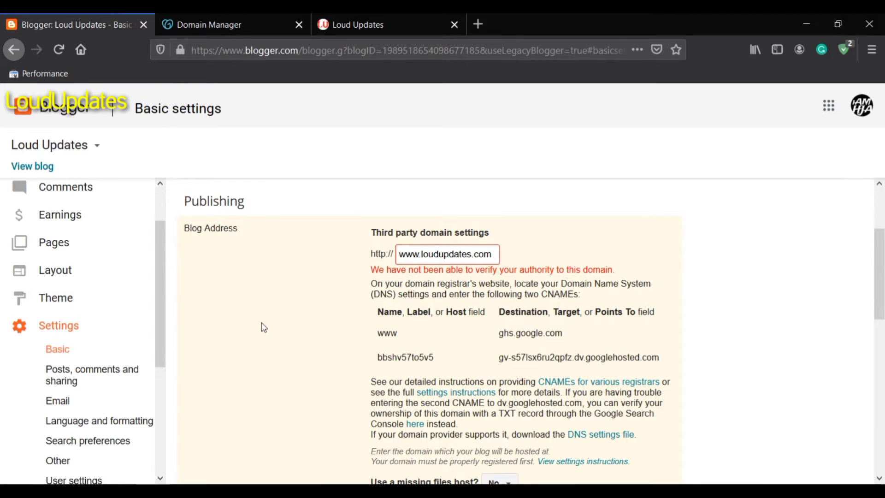
{"action": "scroll", "coordinate": [261, 327], "scroll_direction": "down", "scroll_amount": 3}
{"action": "left_click", "coordinate": [387, 410]}
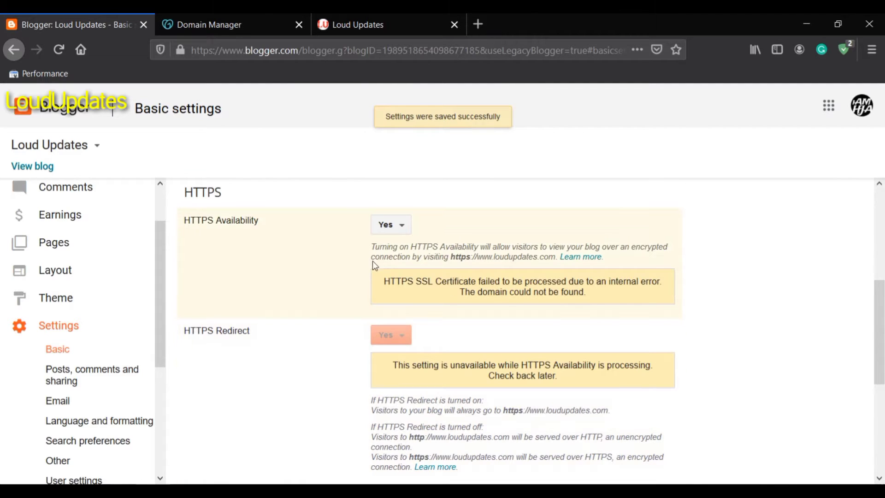
{"action": "scroll", "coordinate": [372, 261], "scroll_direction": "up", "scroll_amount": 3}
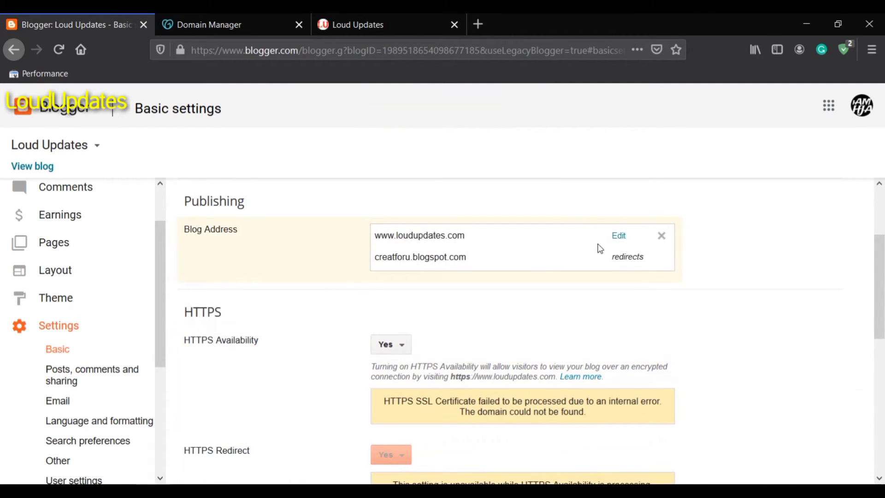
{"action": "left_click", "coordinate": [618, 236]}
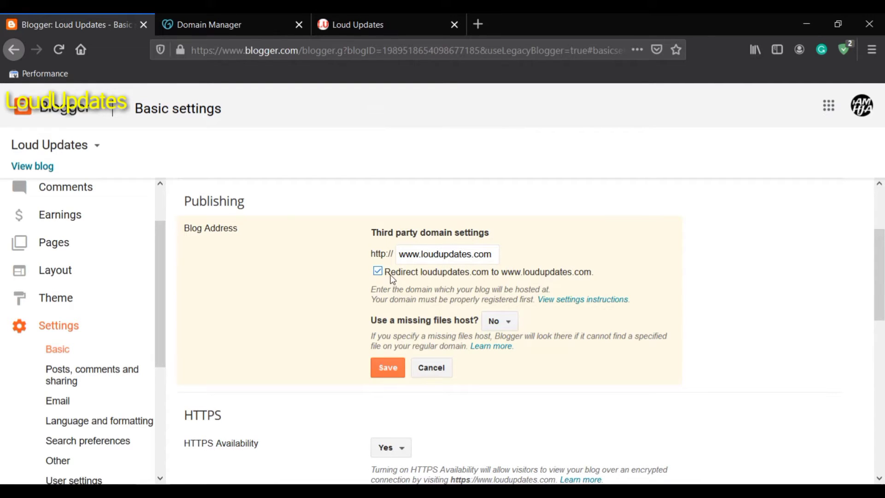
{"action": "left_click_drag", "start_coordinate": [391, 279], "coordinate": [426, 277]}
{"action": "left_click", "coordinate": [429, 277]}
{"action": "left_click_drag", "start_coordinate": [424, 277], "coordinate": [593, 272]}
{"action": "left_click", "coordinate": [483, 278]}
{"action": "left_click", "coordinate": [593, 272]}
{"action": "left_click", "coordinate": [388, 367]}
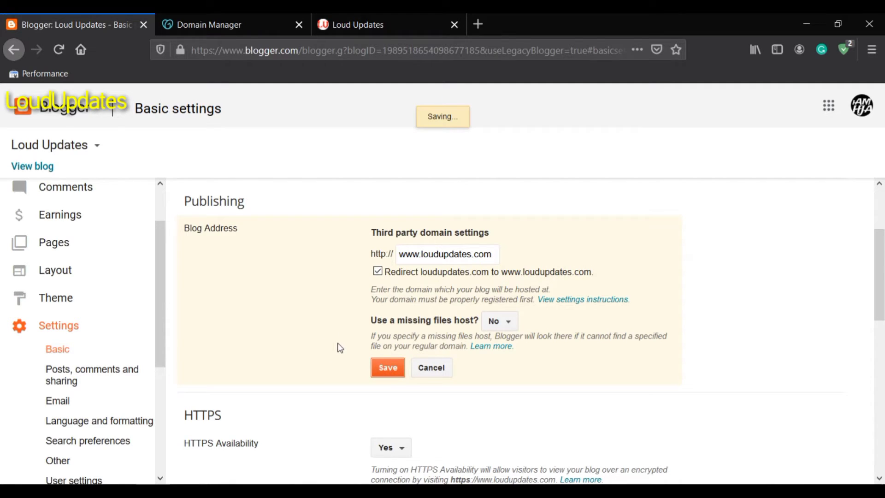
{"action": "scroll", "coordinate": [237, 288], "scroll_direction": "down", "scroll_amount": 3}
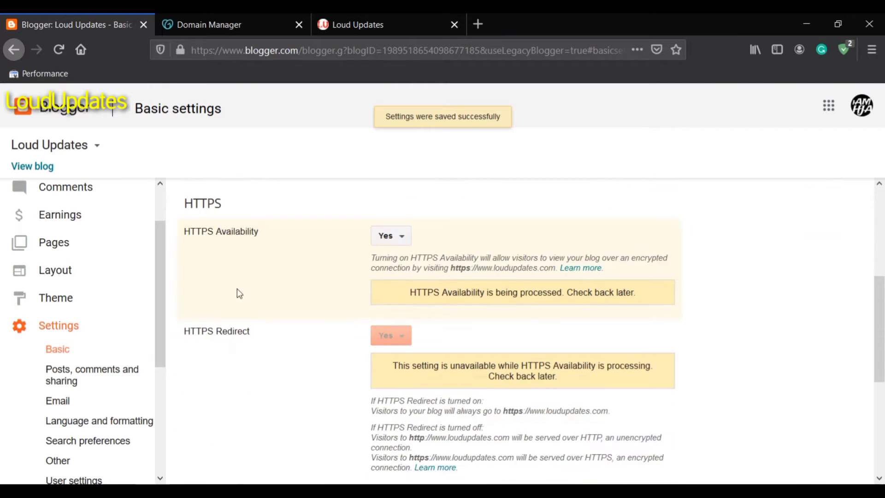
{"action": "scroll", "coordinate": [277, 314], "scroll_direction": "up", "scroll_amount": 1}
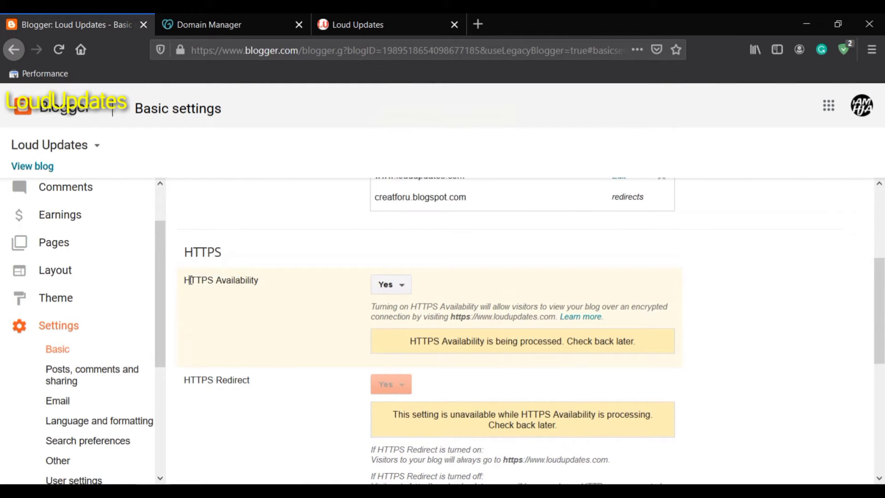
{"action": "left_click", "coordinate": [401, 286]}
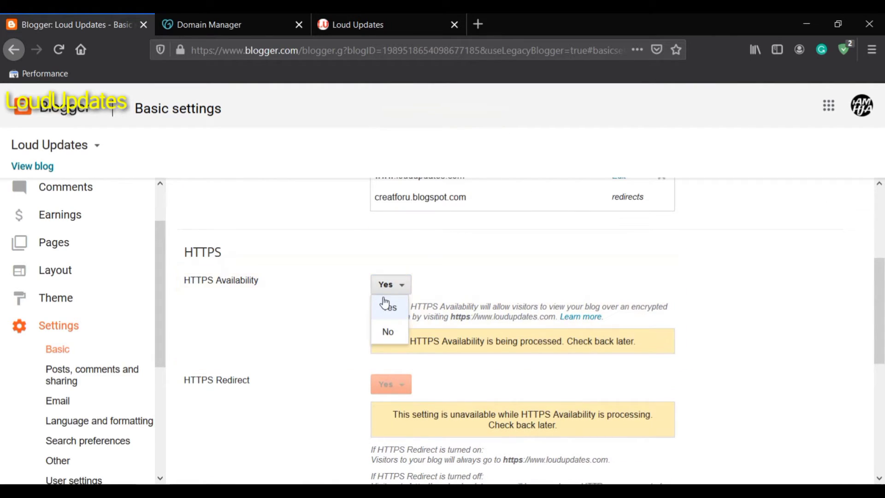
{"action": "left_click", "coordinate": [282, 324]}
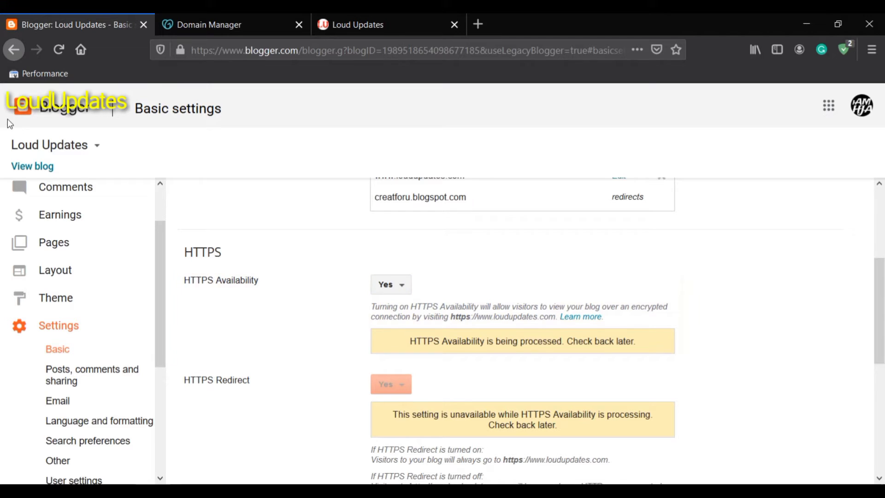
{"action": "left_click", "coordinate": [56, 54]}
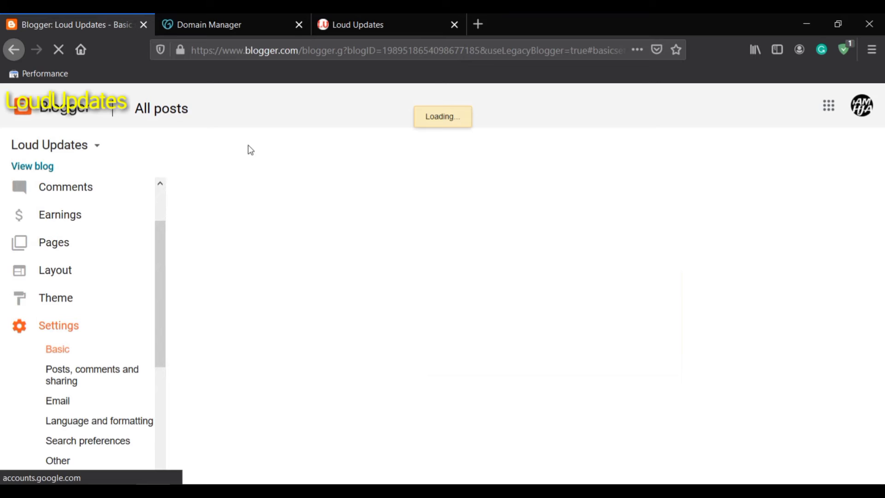
{"action": "scroll", "coordinate": [330, 256], "scroll_direction": "down", "scroll_amount": 7}
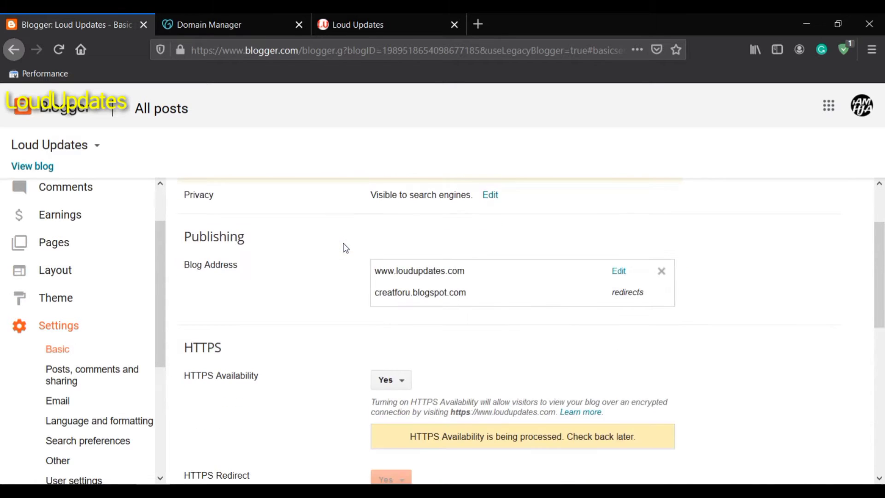
{"action": "left_click_drag", "start_coordinate": [189, 376], "coordinate": [257, 387]}
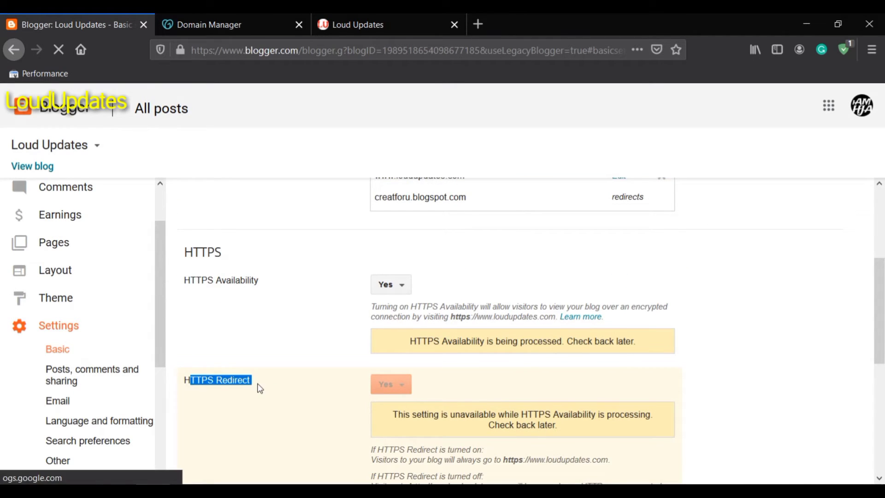
{"action": "left_click", "coordinate": [312, 386]}
{"action": "scroll", "coordinate": [414, 382], "scroll_direction": "down", "scroll_amount": 3}
{"action": "scroll", "coordinate": [422, 379], "scroll_direction": "down", "scroll_amount": 3}
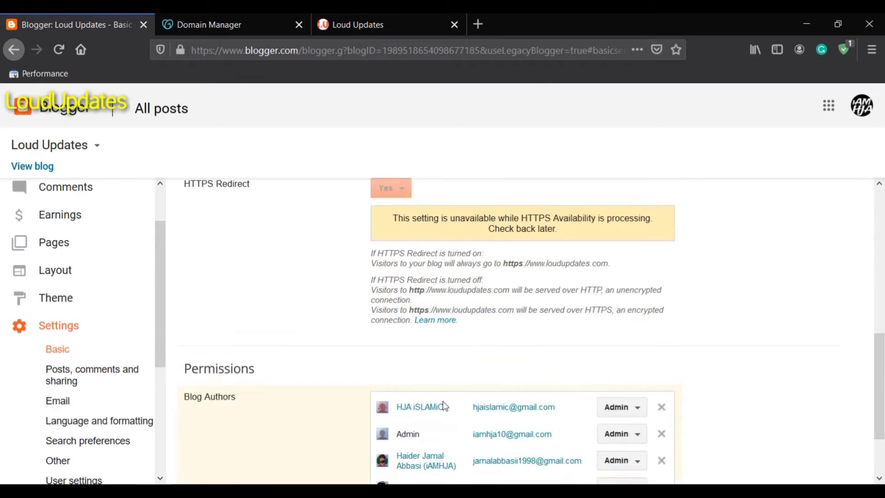
{"action": "scroll", "coordinate": [445, 404], "scroll_direction": "up", "scroll_amount": 7}
{"action": "scroll", "coordinate": [132, 299], "scroll_direction": "up", "scroll_amount": 2}
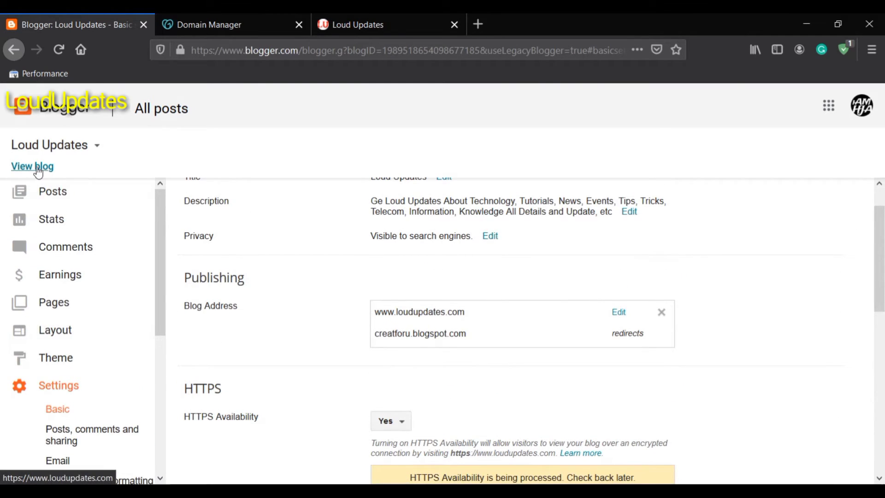
{"action": "left_click", "coordinate": [38, 168]}
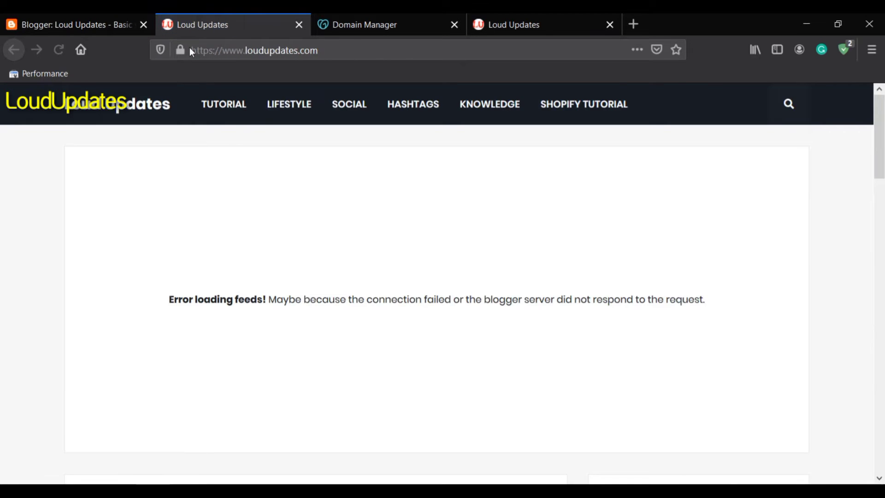
{"action": "left_click", "coordinate": [217, 52]}
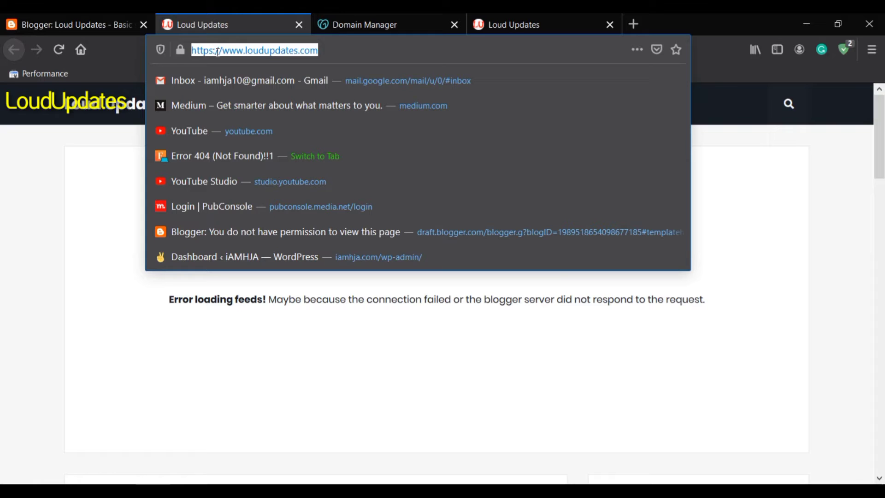
{"action": "left_click", "coordinate": [216, 51]}
{"action": "left_click_drag", "start_coordinate": [319, 48], "coordinate": [201, 50]}
{"action": "left_click", "coordinate": [221, 48]}
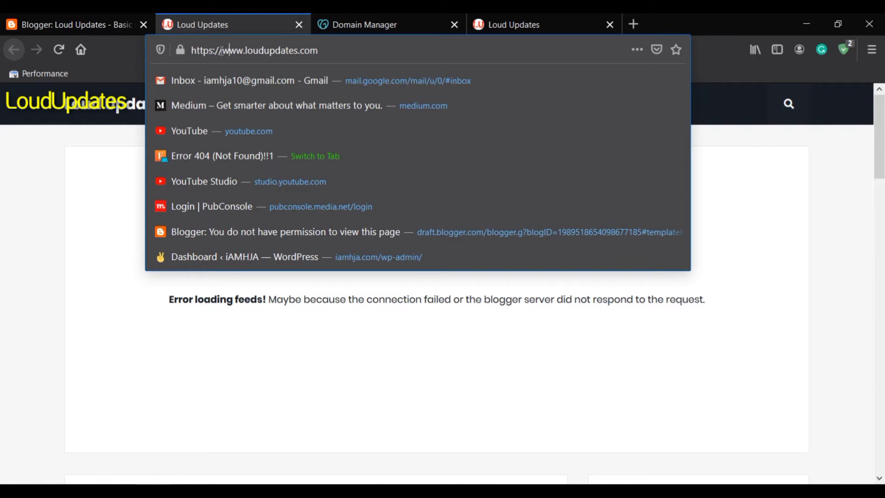
{"action": "left_click", "coordinate": [106, 245]}
{"action": "scroll", "coordinate": [352, 241], "scroll_direction": "down", "scroll_amount": 5}
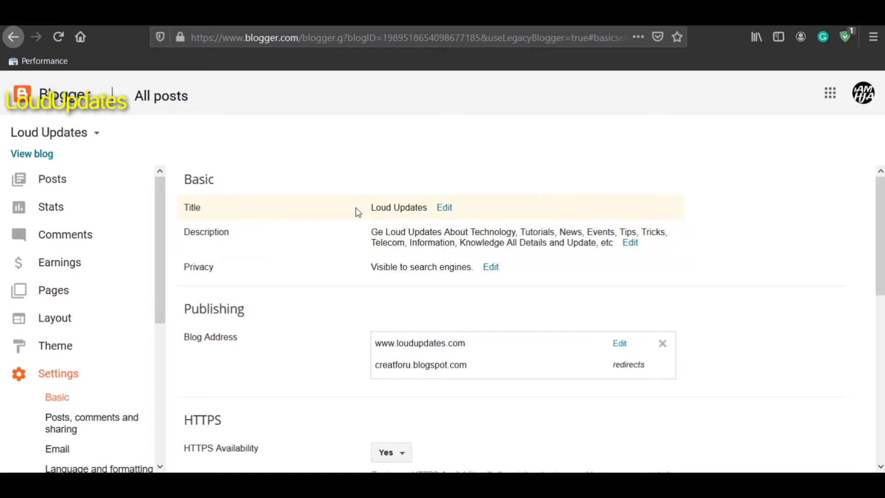
Review the blog title and description, closing both editors without changes.
{"action": "left_click", "coordinate": [446, 209]}
{"action": "left_click_drag", "start_coordinate": [388, 209], "coordinate": [448, 208]}
{"action": "left_click", "coordinate": [490, 213]}
{"action": "left_click", "coordinate": [466, 237]}
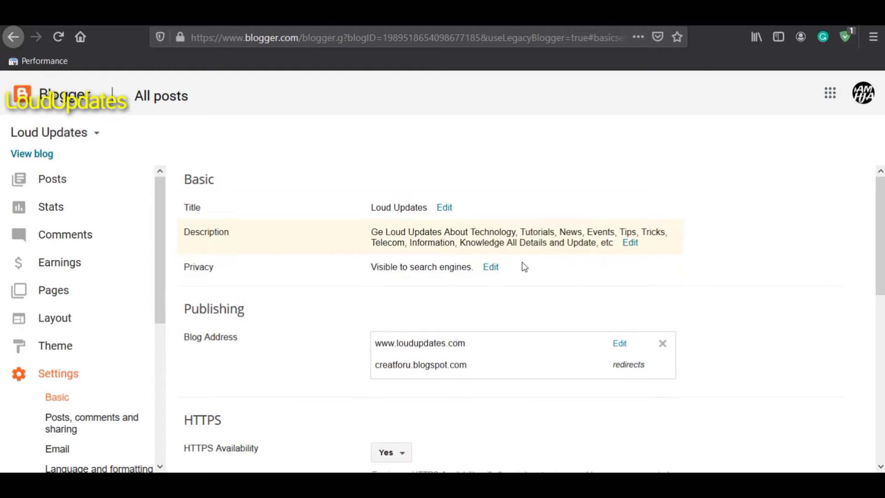
{"action": "left_click", "coordinate": [629, 243]}
{"action": "left_click_drag", "start_coordinate": [210, 231], "coordinate": [265, 231]}
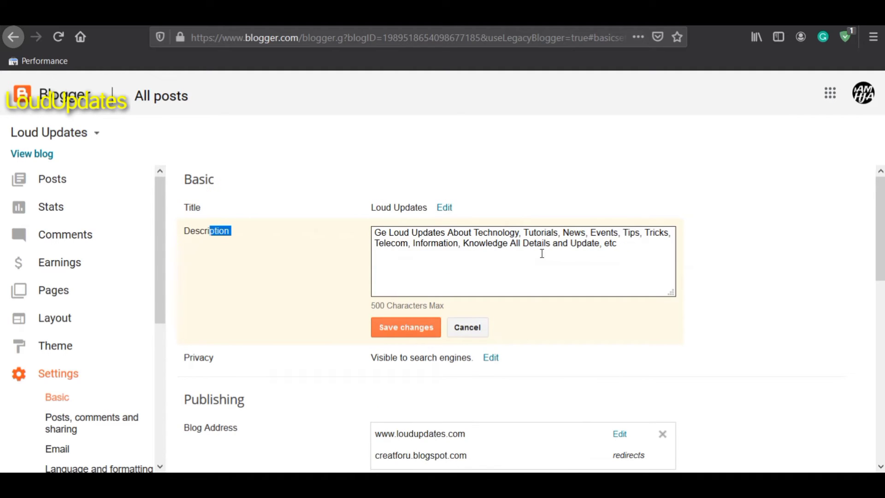
{"action": "left_click_drag", "start_coordinate": [541, 253], "coordinate": [474, 232]}
{"action": "left_click", "coordinate": [507, 247]}
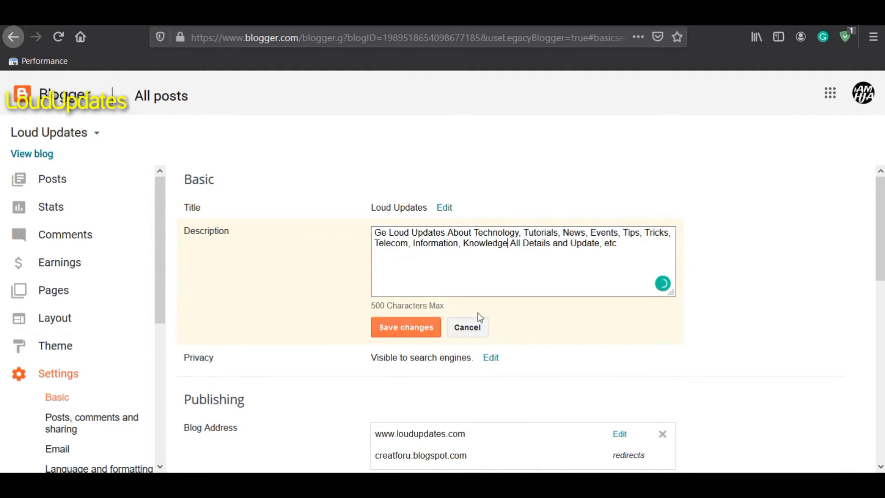
{"action": "left_click", "coordinate": [470, 329]}
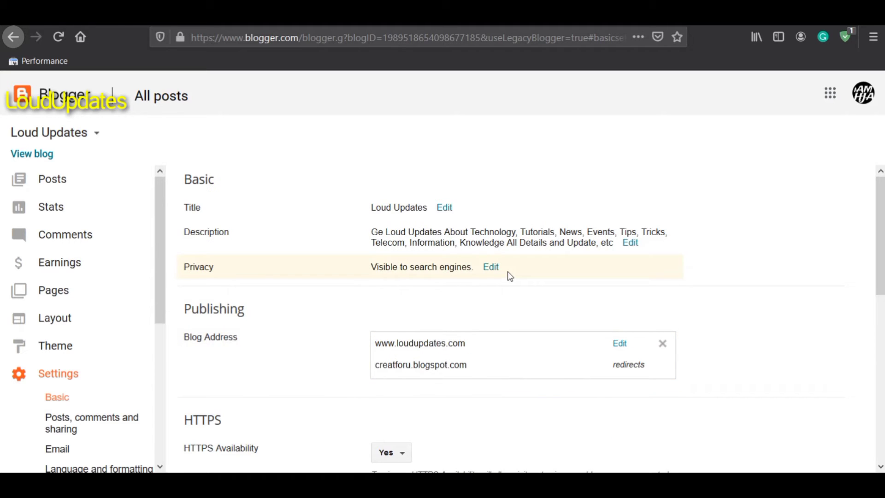
Save privacy as visible to search engines and keep HTTPS Availability and Redirect at Yes.
{"action": "left_click", "coordinate": [490, 267]}
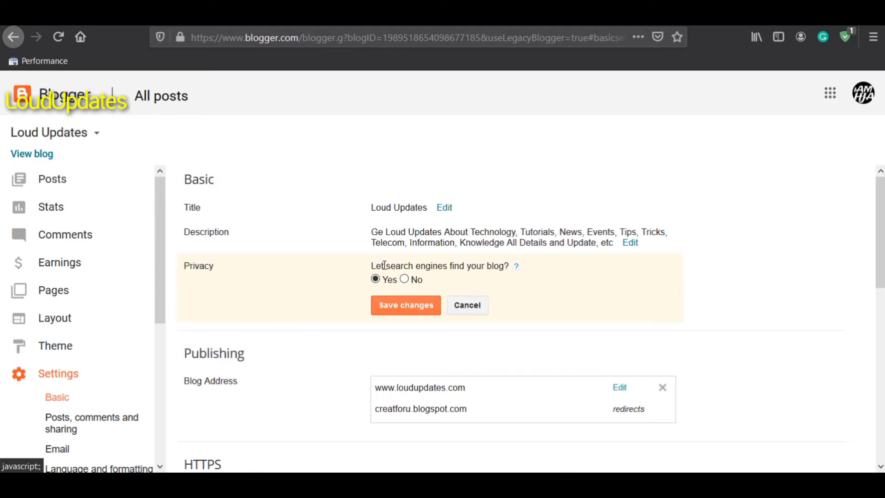
{"action": "left_click", "coordinate": [397, 306]}
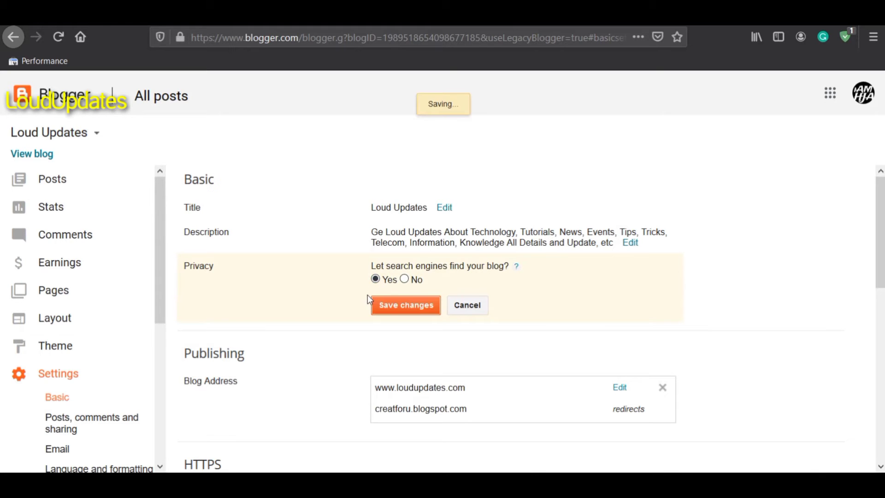
{"action": "scroll", "coordinate": [359, 291], "scroll_direction": "down", "scroll_amount": 4}
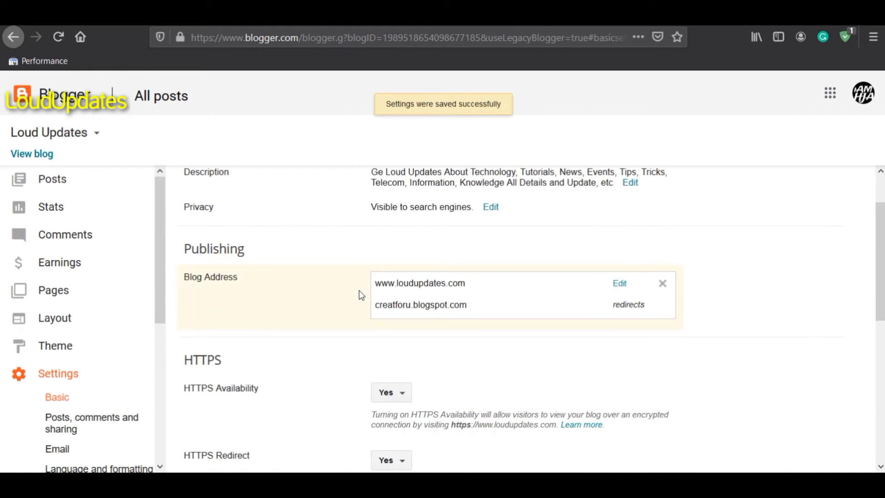
{"action": "left_click", "coordinate": [390, 285]}
{"action": "left_click", "coordinate": [389, 294]}
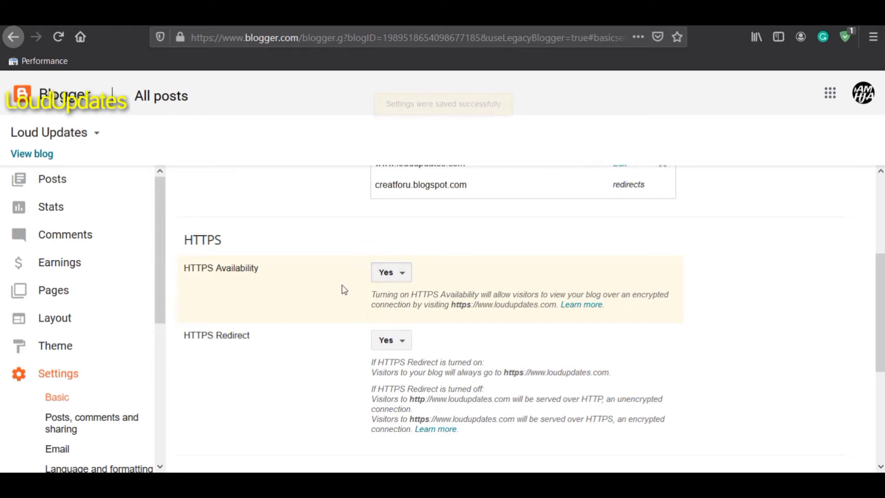
{"action": "left_click", "coordinate": [387, 341]}
{"action": "left_click", "coordinate": [382, 368]}
{"action": "scroll", "coordinate": [357, 366], "scroll_direction": "up", "scroll_amount": 4}
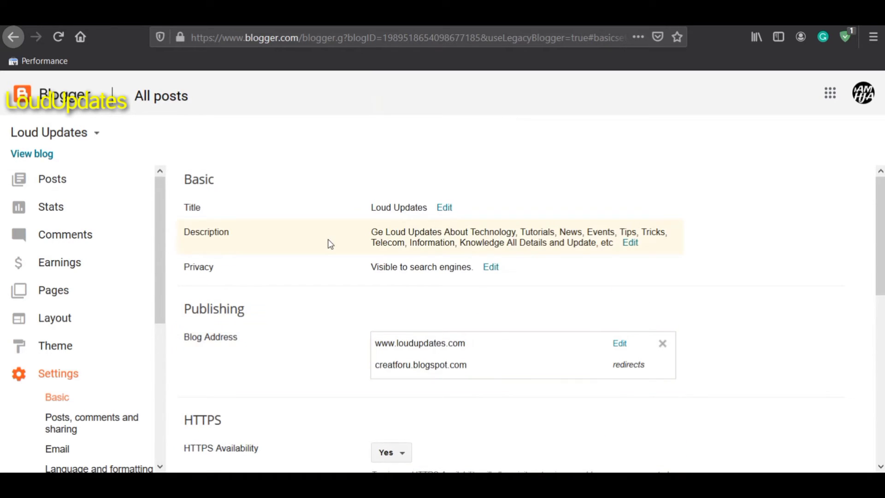
{"action": "left_click", "coordinate": [24, 154]}
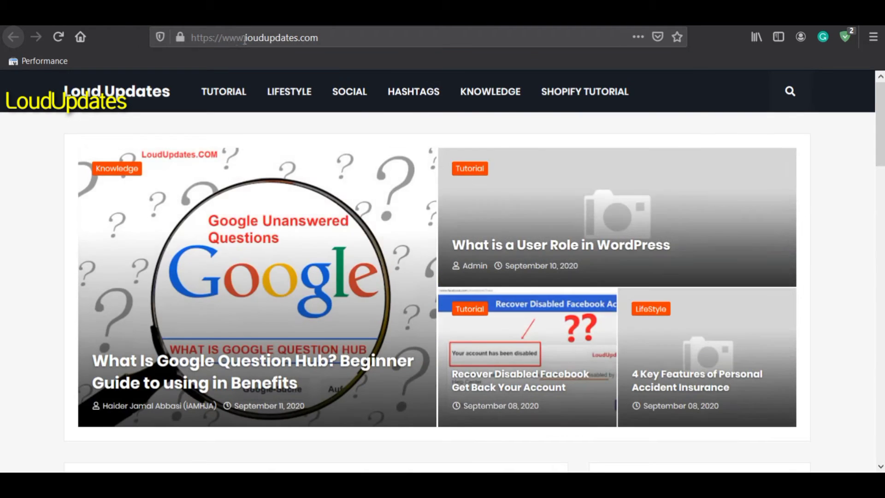
{"action": "left_click", "coordinate": [244, 41]}
{"action": "left_click", "coordinate": [251, 41]}
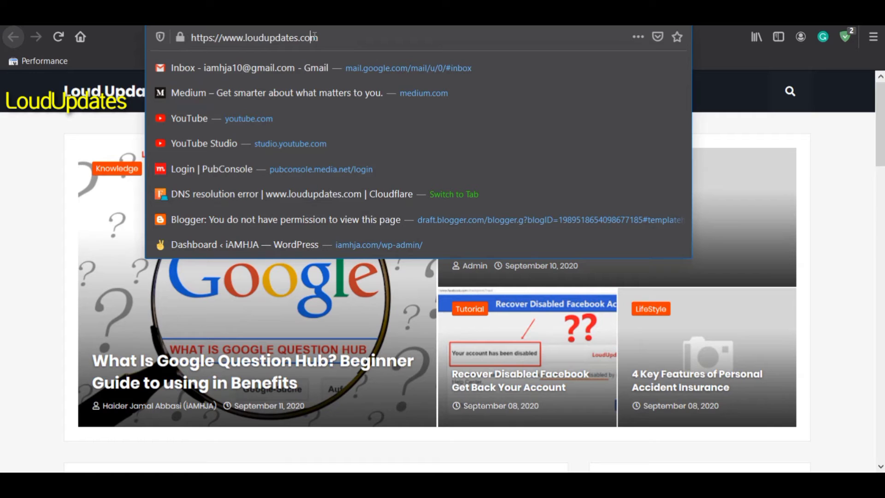
{"action": "double_click", "coordinate": [257, 42]}
{"action": "right_click", "coordinate": [257, 42]}
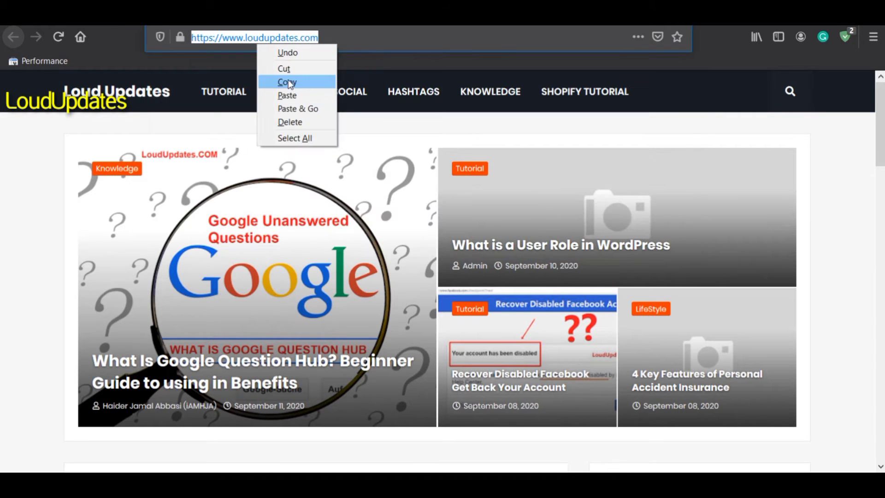
{"action": "left_click", "coordinate": [281, 81]}
{"action": "left_click", "coordinate": [179, 41]}
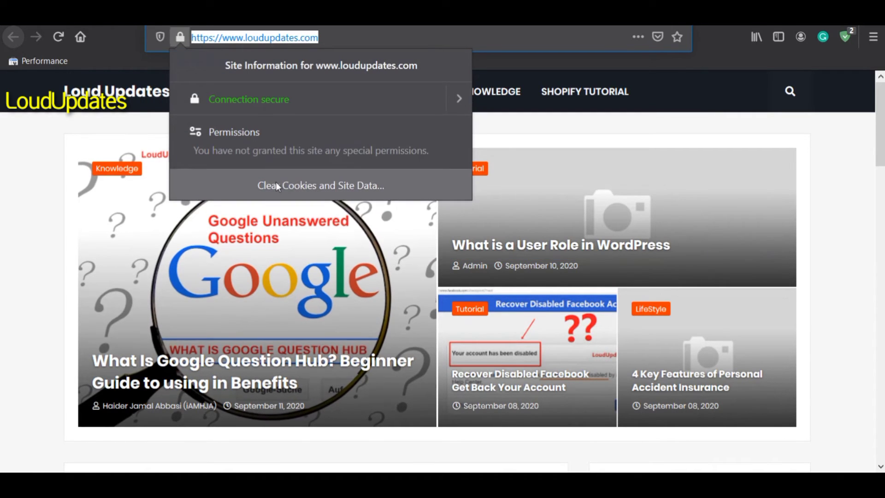
{"action": "left_click", "coordinate": [196, 311]}
Open the Google Question Hub, Instagram captions and Personal Accident Insurance posts.
{"action": "scroll", "coordinate": [196, 311], "scroll_direction": "down", "scroll_amount": 7}
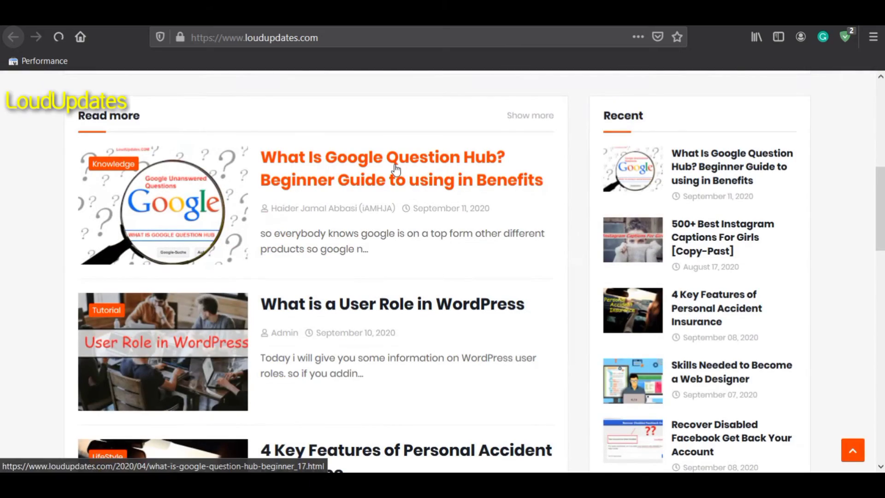
{"action": "left_click", "coordinate": [391, 164]}
{"action": "scroll", "coordinate": [737, 231], "scroll_direction": "down", "scroll_amount": 7}
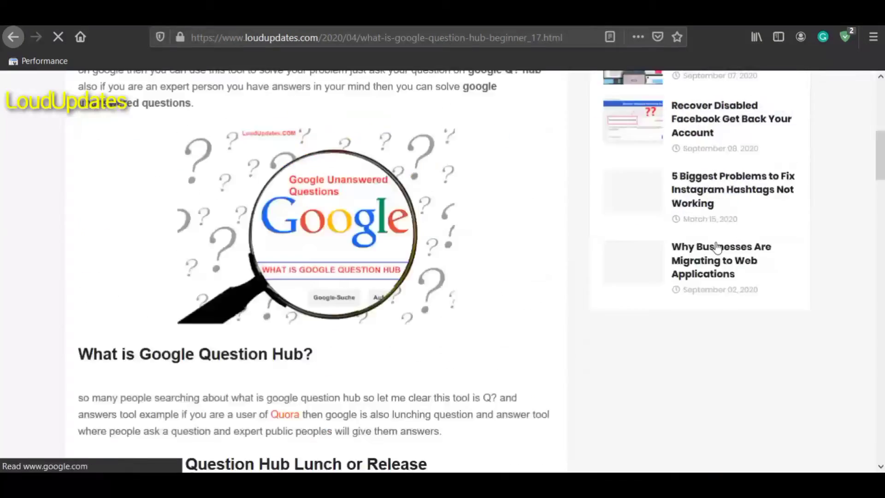
{"action": "scroll", "coordinate": [737, 230], "scroll_direction": "up", "scroll_amount": 7}
{"action": "left_click", "coordinate": [701, 282]}
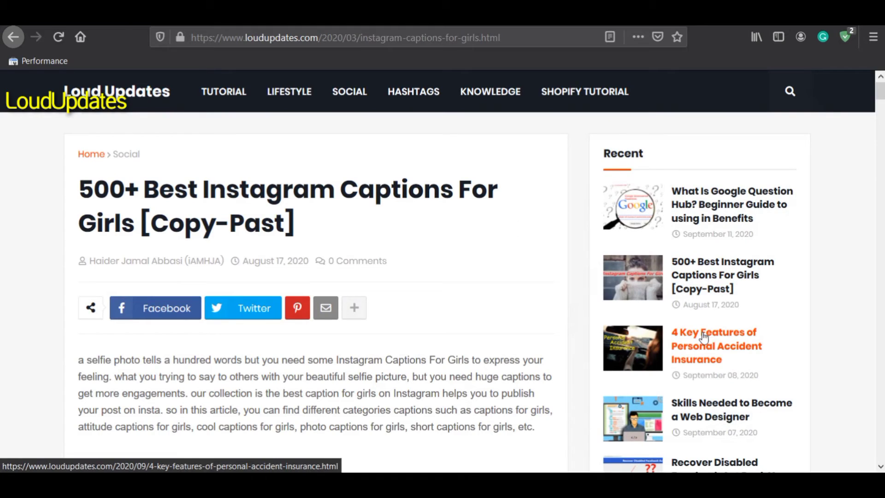
{"action": "left_click", "coordinate": [718, 355]}
{"action": "scroll", "coordinate": [311, 228], "scroll_direction": "down", "scroll_amount": 7}
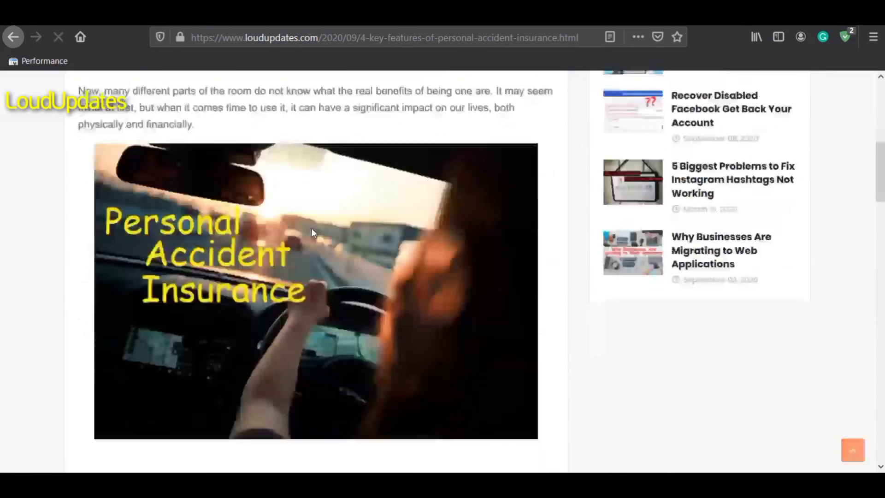
{"action": "scroll", "coordinate": [311, 228], "scroll_direction": "up", "scroll_amount": 7}
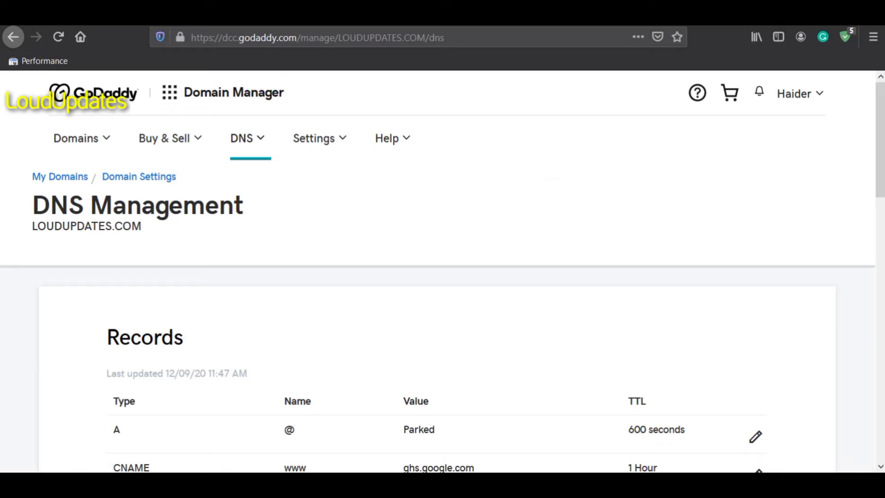
{"action": "left_click_drag", "start_coordinate": [879, 130], "coordinate": [880, 159]}
{"action": "left_click_drag", "start_coordinate": [35, 96], "coordinate": [150, 100]}
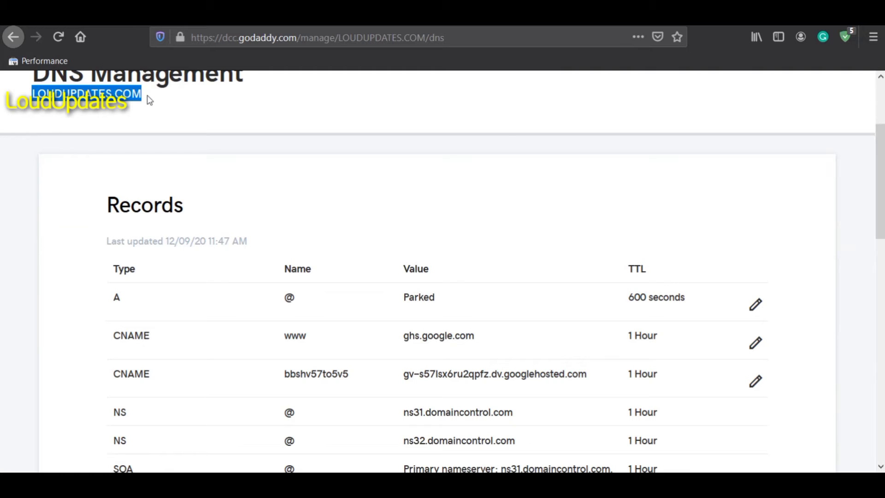
{"action": "left_click", "coordinate": [145, 100]}
{"action": "left_click_drag", "start_coordinate": [879, 174], "coordinate": [876, 396]}
{"action": "left_click_drag", "start_coordinate": [534, 205], "coordinate": [623, 207]}
{"action": "left_click", "coordinate": [672, 240]}
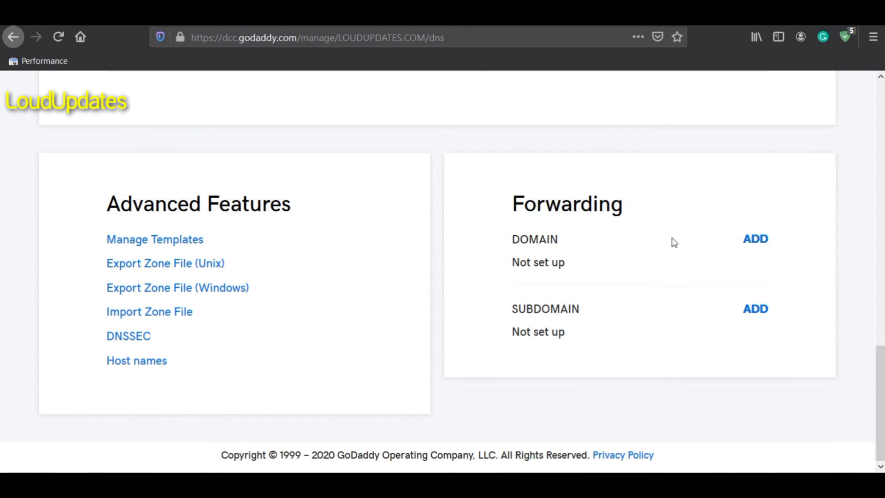
{"action": "left_click", "coordinate": [749, 241]}
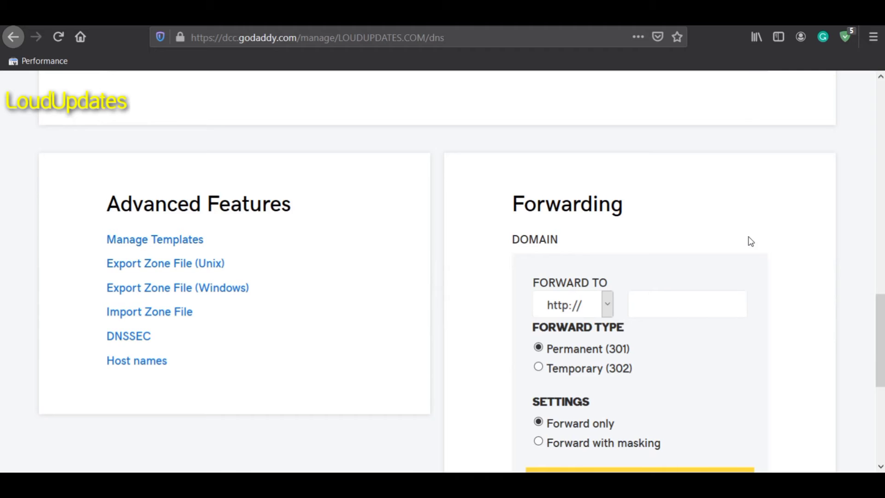
{"action": "scroll", "coordinate": [659, 233], "scroll_direction": "down", "scroll_amount": 3}
{"action": "left_click", "coordinate": [598, 158]}
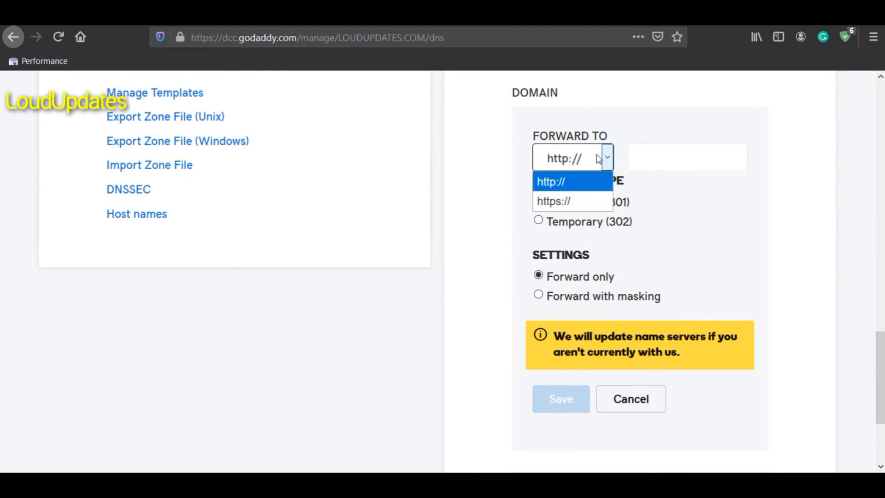
{"action": "left_click", "coordinate": [567, 199]}
{"action": "left_click", "coordinate": [690, 159]}
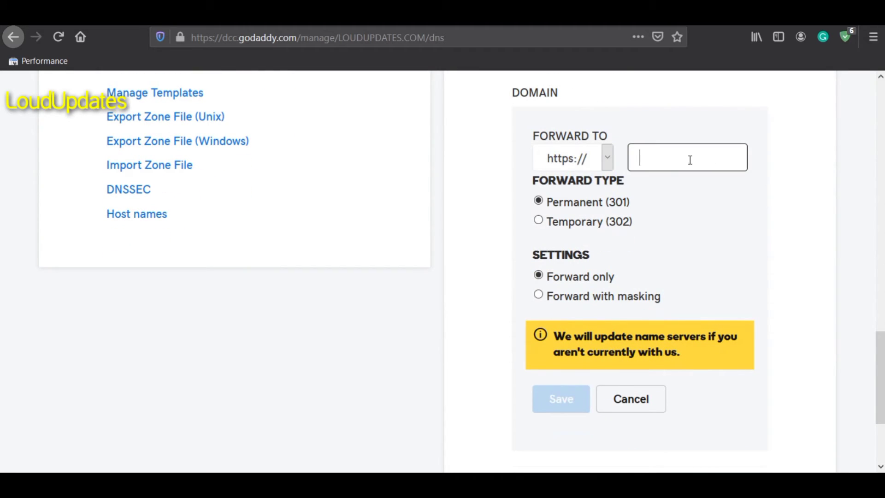
{"action": "key", "text": "ctrl+v"}
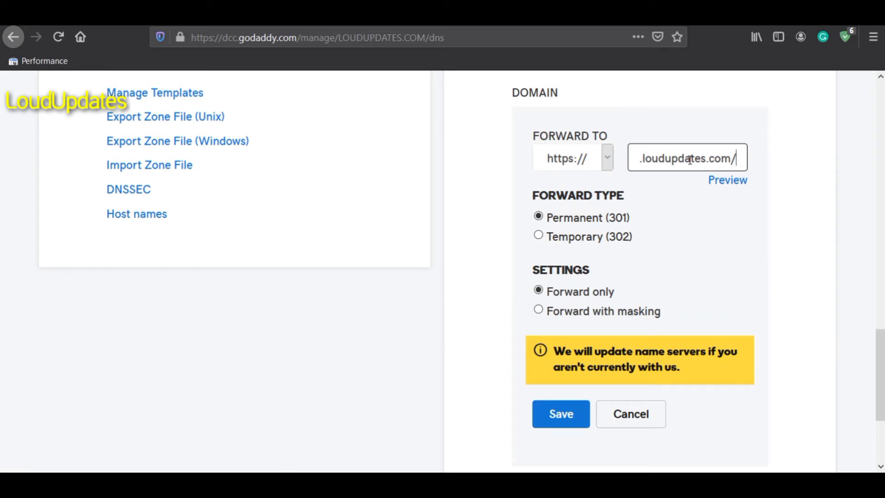
{"action": "left_click_drag", "start_coordinate": [733, 158], "coordinate": [578, 162]}
{"action": "key", "text": "BackSpace"}
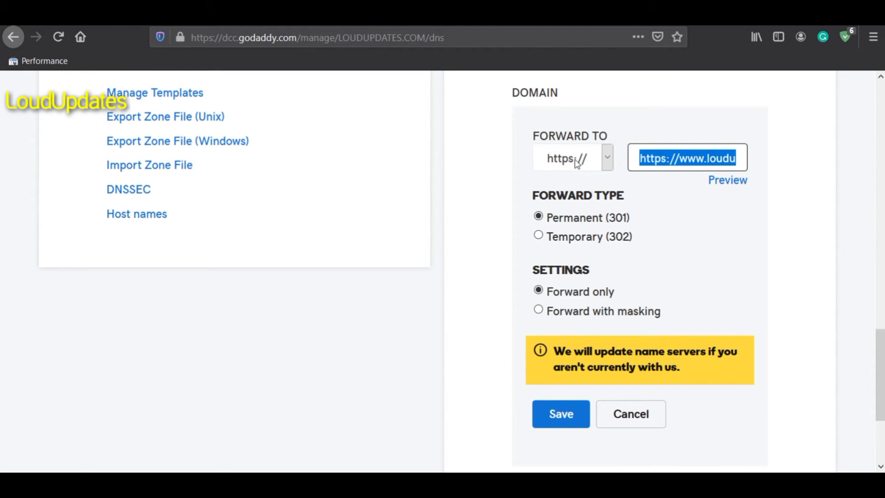
{"action": "left_click", "coordinate": [679, 158]}
{"action": "left_click_drag", "start_coordinate": [679, 158], "coordinate": [640, 158]}
{"action": "key", "text": "BackSpace"}
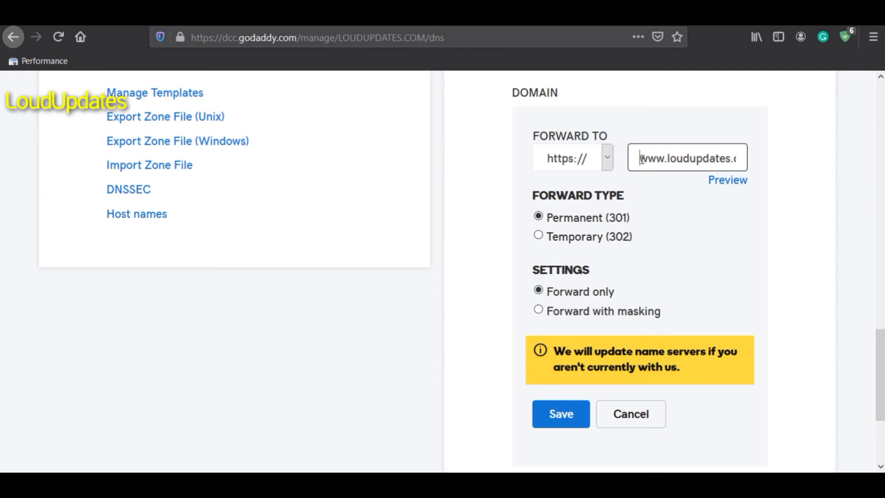
{"action": "left_click", "coordinate": [666, 205]}
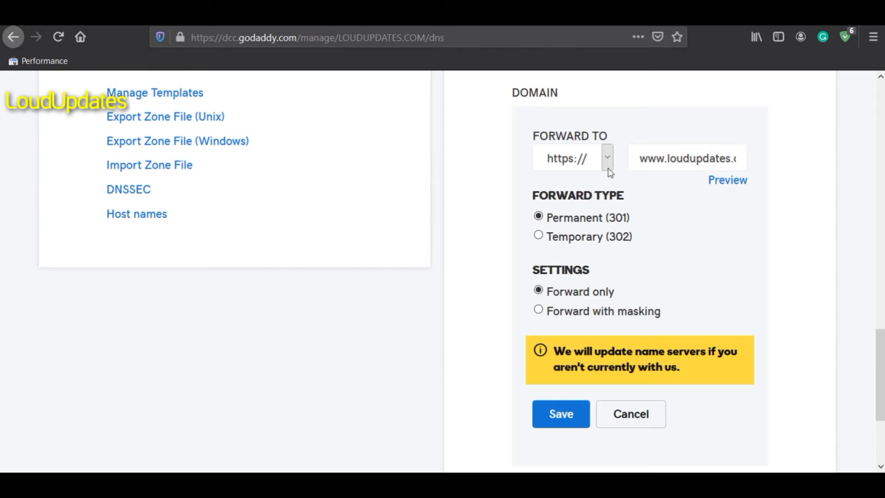
Keep https with Permanent (301) and Forward only, and save the forwarding.
{"action": "left_click", "coordinate": [597, 162]}
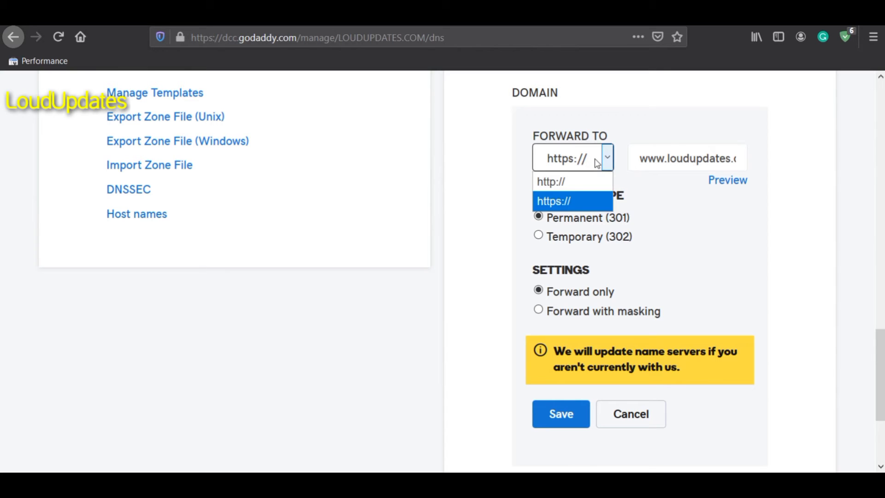
{"action": "left_click", "coordinate": [597, 159]}
{"action": "left_click", "coordinate": [542, 419]}
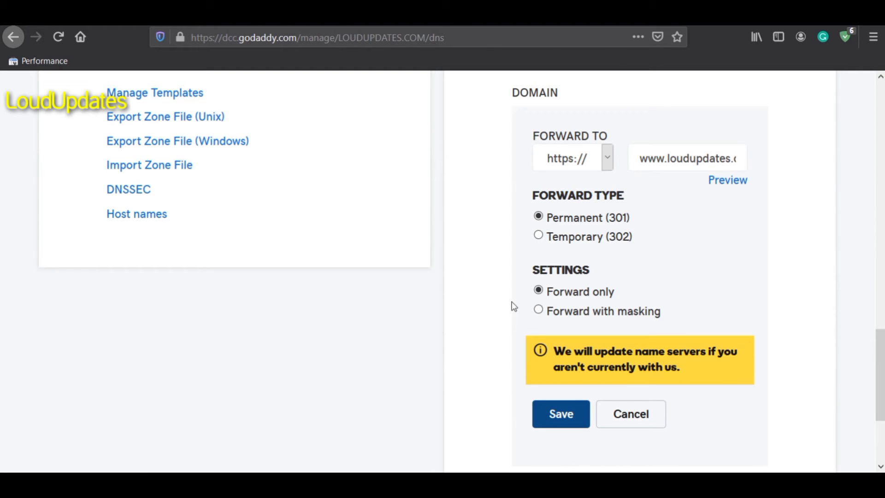
{"action": "scroll", "coordinate": [525, 355], "scroll_direction": "up", "scroll_amount": 3}
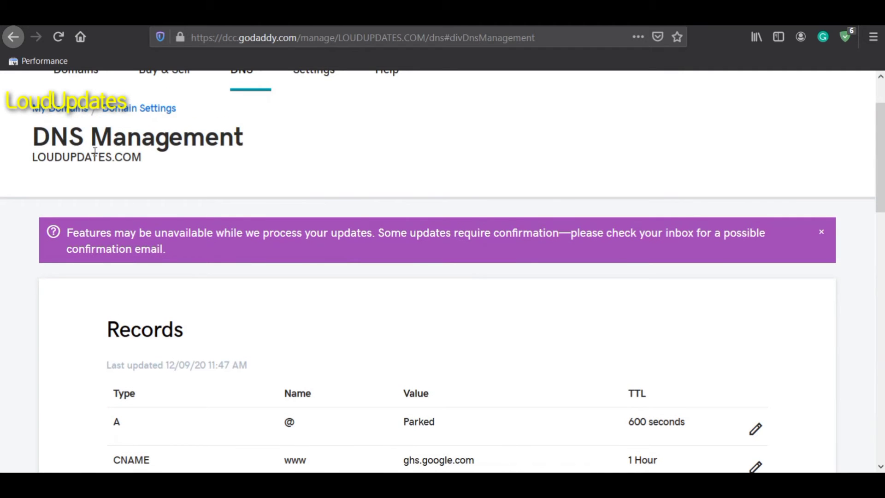
Reload DNS Management and check the A record 184.168.131.241 and the CNAME records.
{"action": "left_click", "coordinate": [56, 37]}
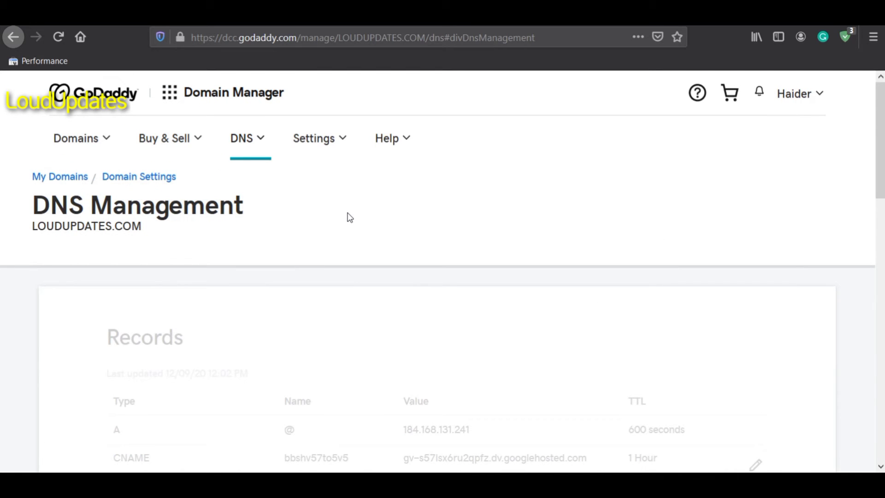
{"action": "scroll", "coordinate": [397, 229], "scroll_direction": "down", "scroll_amount": 3}
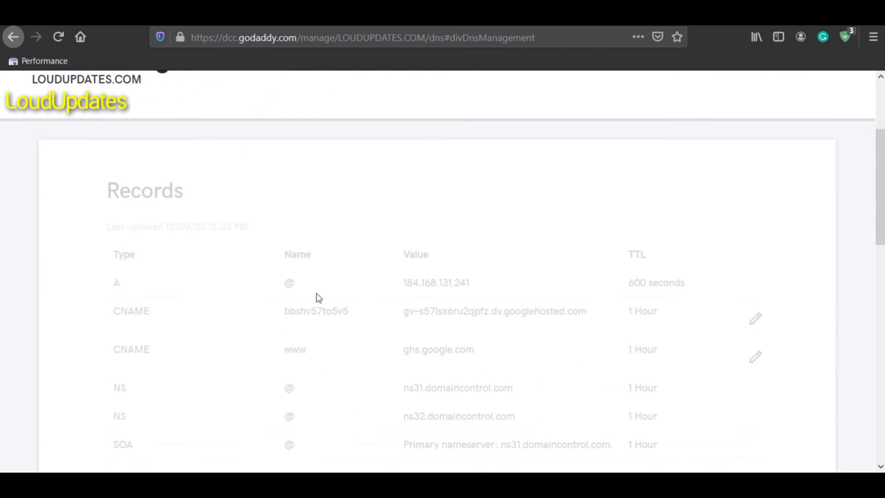
{"action": "left_click_drag", "start_coordinate": [406, 282], "coordinate": [479, 286]}
{"action": "left_click", "coordinate": [478, 285]}
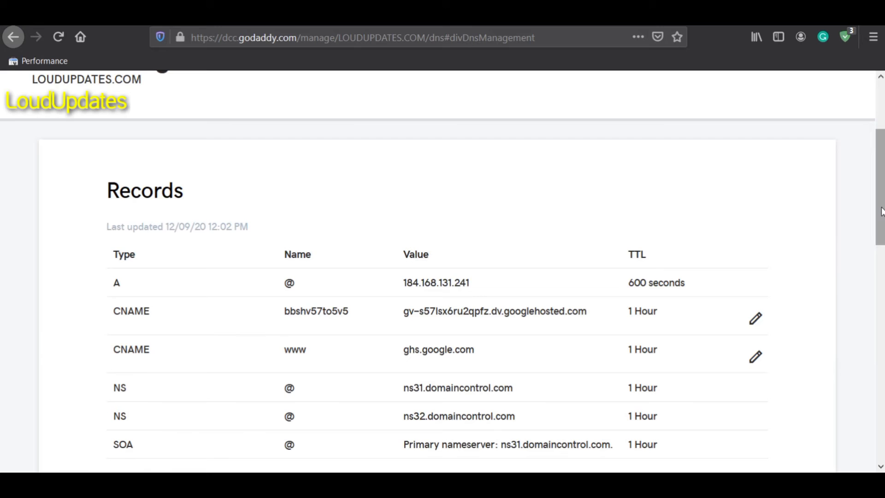
{"action": "left_click_drag", "start_coordinate": [874, 235], "coordinate": [855, 217]}
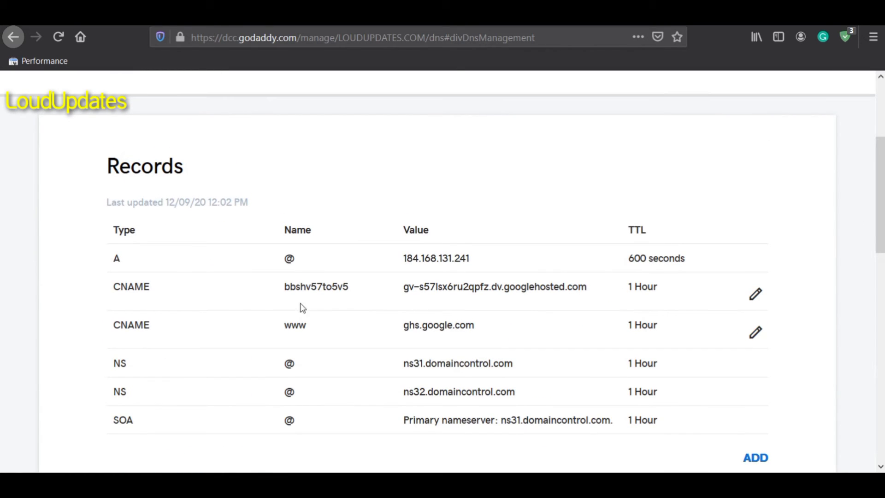
{"action": "left_click_drag", "start_coordinate": [289, 286], "coordinate": [322, 286]}
{"action": "left_click", "coordinate": [311, 315]}
Switch between the Blogger settings and the GoDaddy DNS records with Ctrl+Tab.
{"action": "key", "text": "ctrl+Tab"}
{"action": "scroll", "coordinate": [326, 266], "scroll_direction": "down", "scroll_amount": 5}
{"action": "scroll", "coordinate": [326, 266], "scroll_direction": "up", "scroll_amount": 5}
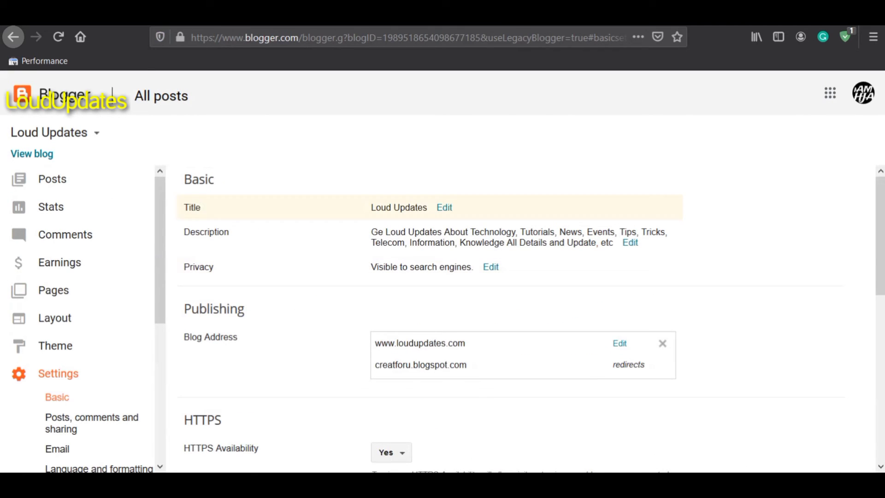
{"action": "key", "text": "ctrl+Tab"}
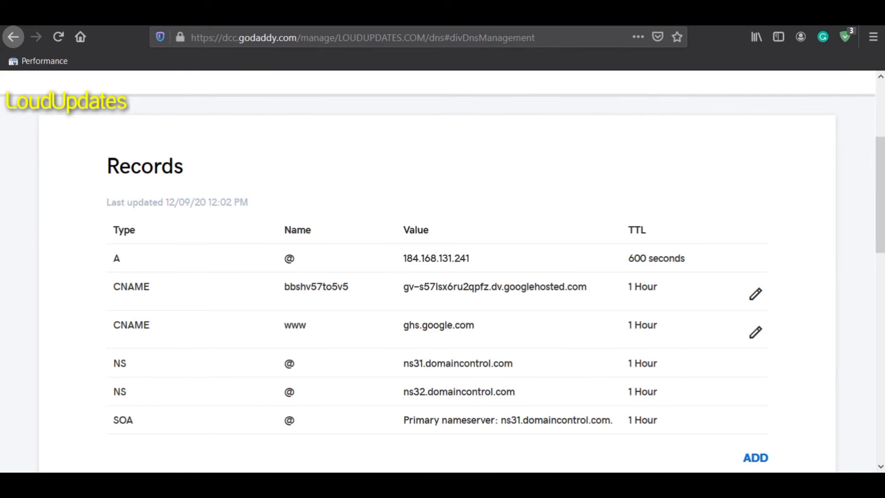
{"action": "key", "text": "ctrl+Tab"}
{"action": "scroll", "coordinate": [519, 299], "scroll_direction": "down", "scroll_amount": 6}
{"action": "scroll", "coordinate": [506, 332], "scroll_direction": "up", "scroll_amount": 6}
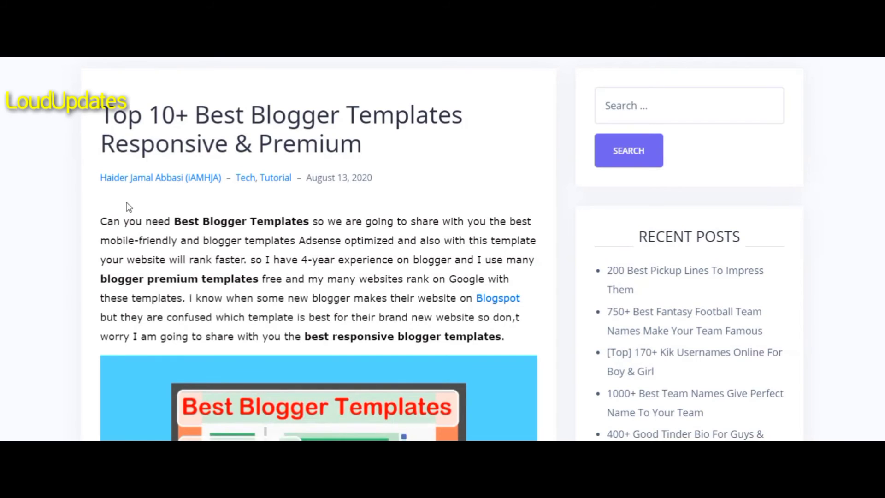
Read the template post's title, GalaxyMag heading, Buzzify features and NewsPaper description.
{"action": "left_click_drag", "start_coordinate": [109, 115], "coordinate": [378, 141]}
{"action": "left_click", "coordinate": [378, 140]}
{"action": "scroll", "coordinate": [147, 220], "scroll_direction": "down", "scroll_amount": 15}
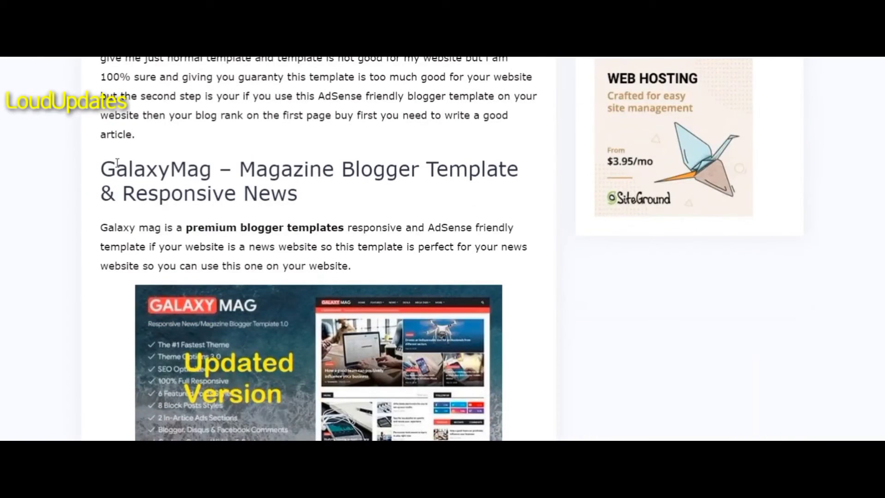
{"action": "left_click_drag", "start_coordinate": [116, 162], "coordinate": [314, 187]}
{"action": "left_click", "coordinate": [315, 187]}
{"action": "scroll", "coordinate": [304, 188], "scroll_direction": "down", "scroll_amount": 3}
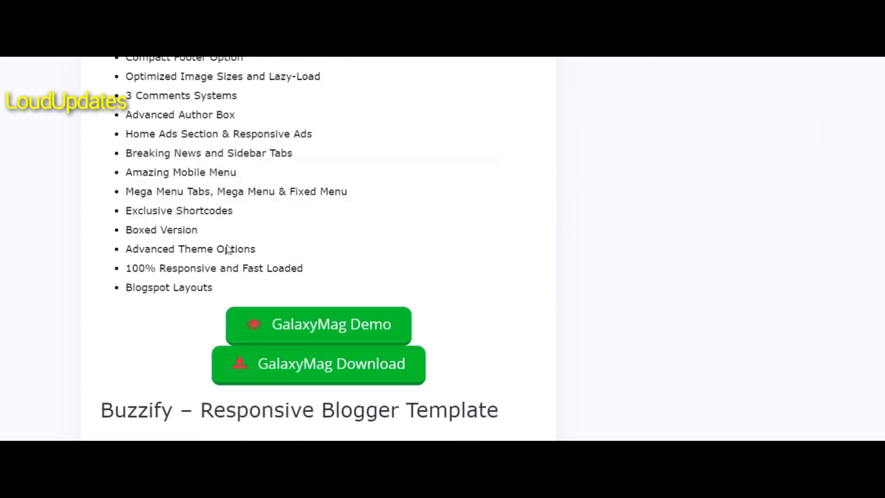
{"action": "scroll", "coordinate": [226, 249], "scroll_direction": "down", "scroll_amount": 5}
{"action": "left_click", "coordinate": [297, 175]}
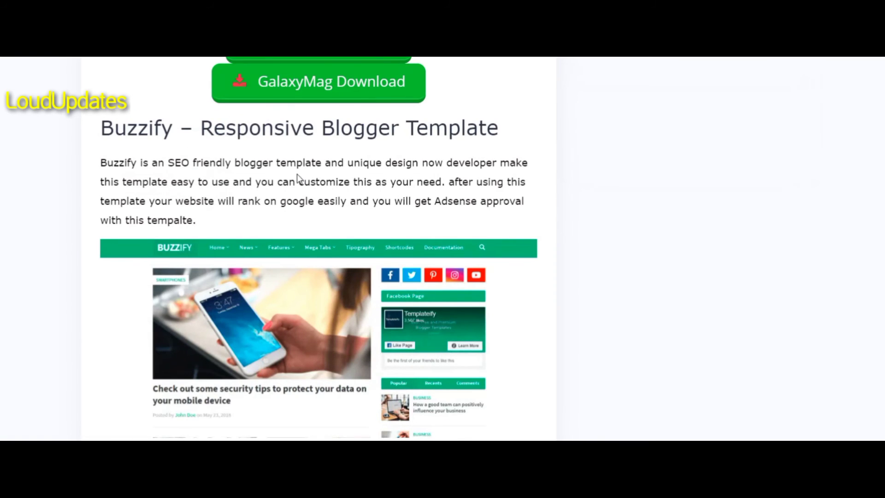
{"action": "scroll", "coordinate": [297, 175], "scroll_direction": "down", "scroll_amount": 6}
{"action": "left_click_drag", "start_coordinate": [126, 113], "coordinate": [289, 135]}
{"action": "left_click", "coordinate": [289, 134]}
{"action": "scroll", "coordinate": [227, 195], "scroll_direction": "down", "scroll_amount": 12}
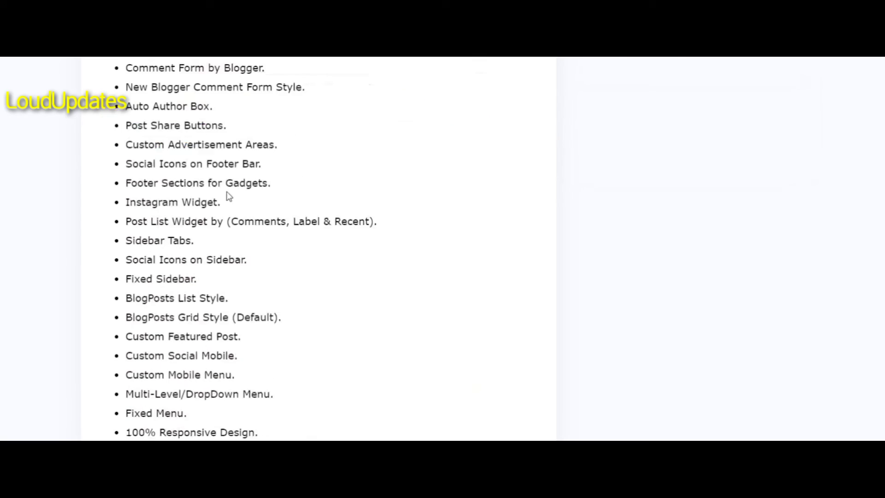
{"action": "scroll", "coordinate": [152, 225], "scroll_direction": "up", "scroll_amount": 1}
{"action": "left_click_drag", "start_coordinate": [144, 211], "coordinate": [289, 233]}
Scroll through the remaining template listings down to the Minima Colored 3 features.
{"action": "scroll", "coordinate": [286, 228], "scroll_direction": "down", "scroll_amount": 12}
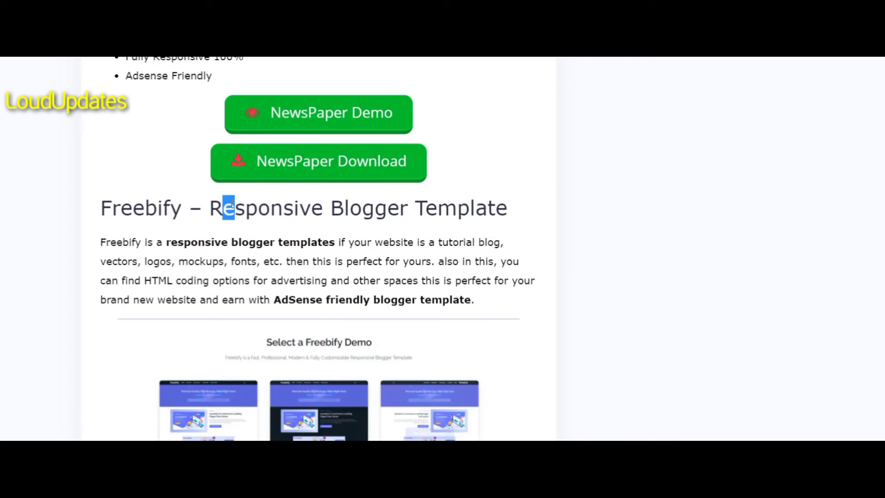
{"action": "scroll", "coordinate": [256, 265], "scroll_direction": "down", "scroll_amount": 4}
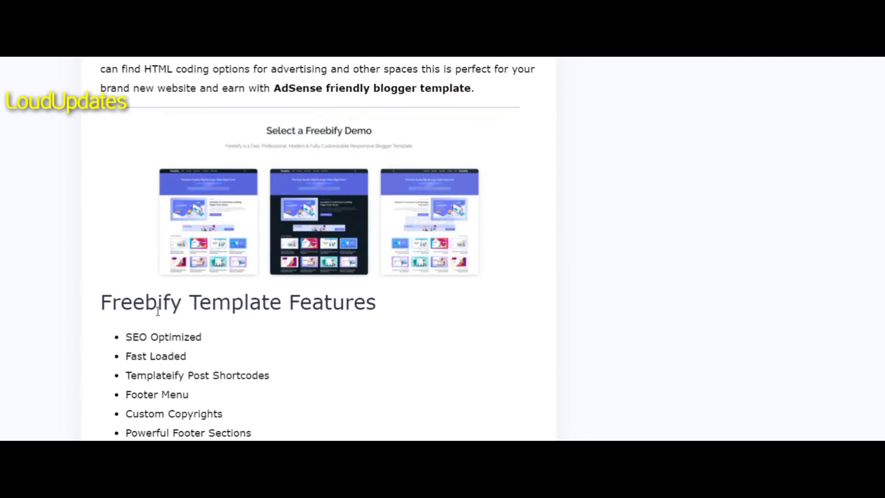
{"action": "scroll", "coordinate": [157, 312], "scroll_direction": "up", "scroll_amount": 4}
{"action": "scroll", "coordinate": [152, 302], "scroll_direction": "down", "scroll_amount": 5}
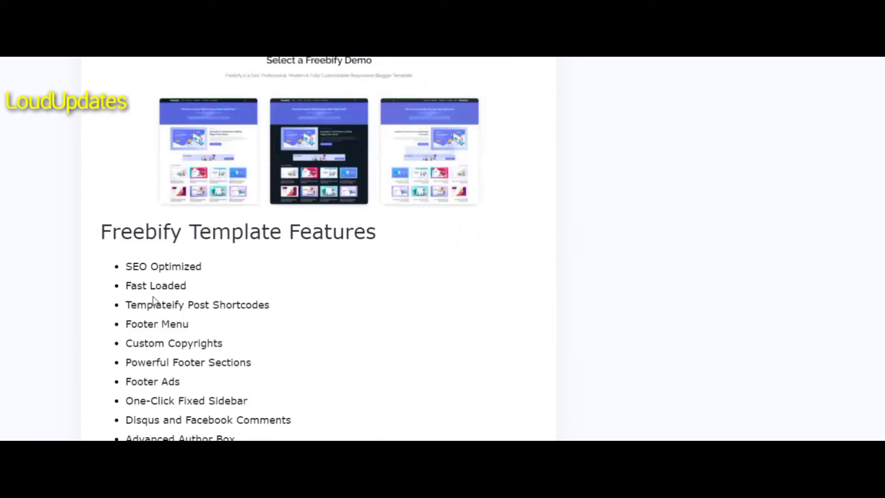
{"action": "scroll", "coordinate": [338, 237], "scroll_direction": "down", "scroll_amount": 10}
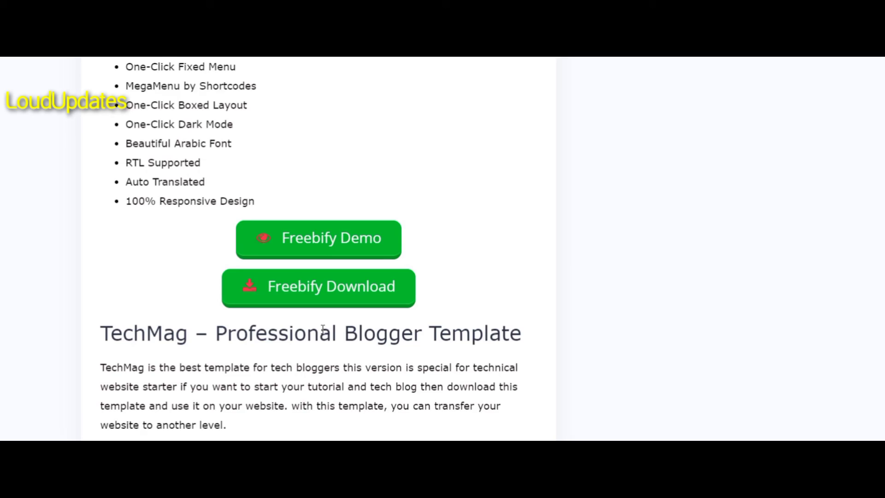
{"action": "scroll", "coordinate": [323, 329], "scroll_direction": "down", "scroll_amount": 6}
{"action": "scroll", "coordinate": [322, 329], "scroll_direction": "down", "scroll_amount": 4}
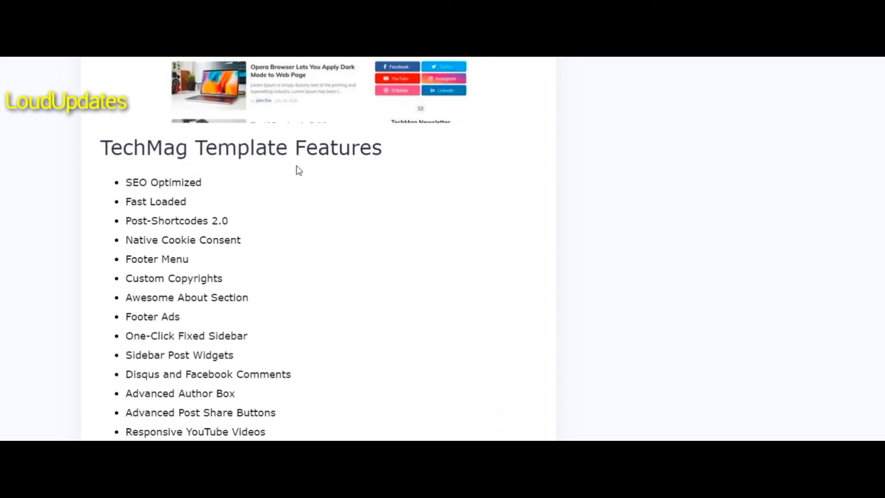
{"action": "scroll", "coordinate": [295, 168], "scroll_direction": "down", "scroll_amount": 12}
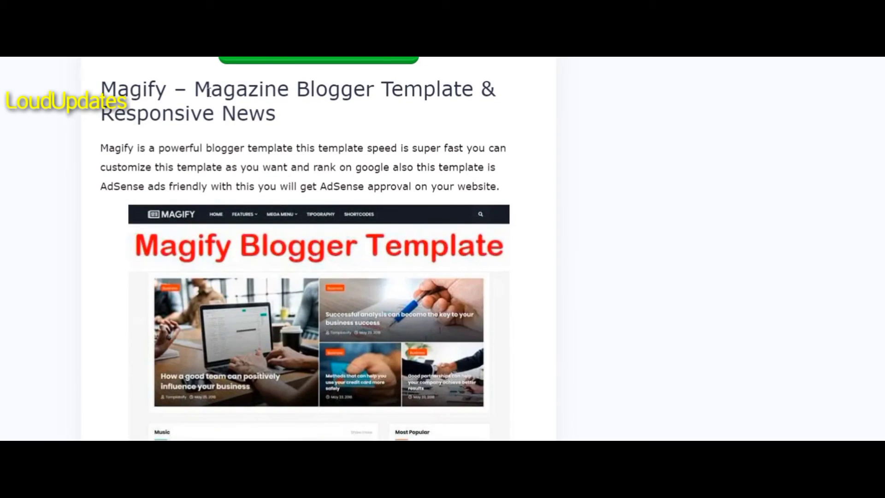
{"action": "scroll", "coordinate": [209, 91], "scroll_direction": "down", "scroll_amount": 12}
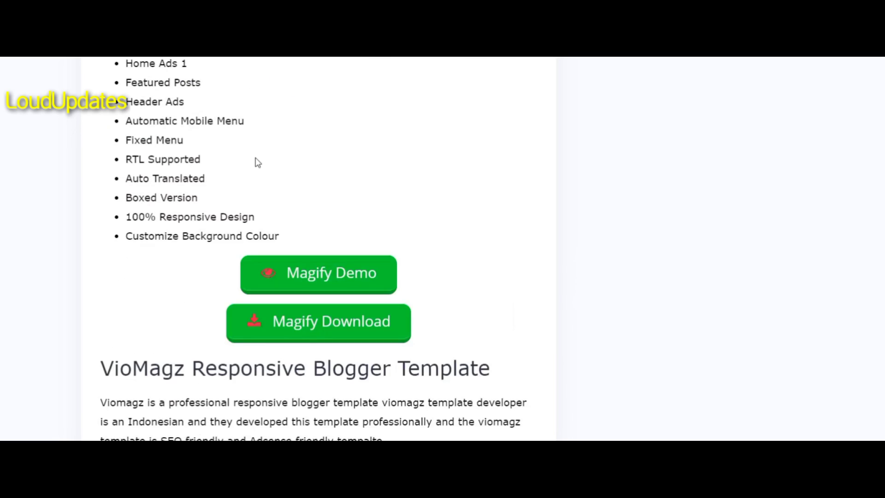
{"action": "scroll", "coordinate": [239, 157], "scroll_direction": "down", "scroll_amount": 4}
{"action": "scroll", "coordinate": [246, 186], "scroll_direction": "down", "scroll_amount": 12}
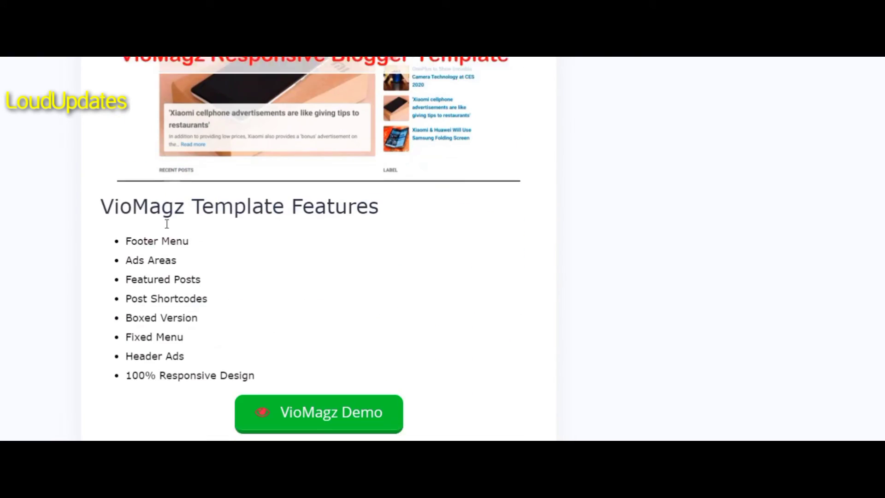
{"action": "scroll", "coordinate": [208, 131], "scroll_direction": "down", "scroll_amount": 3}
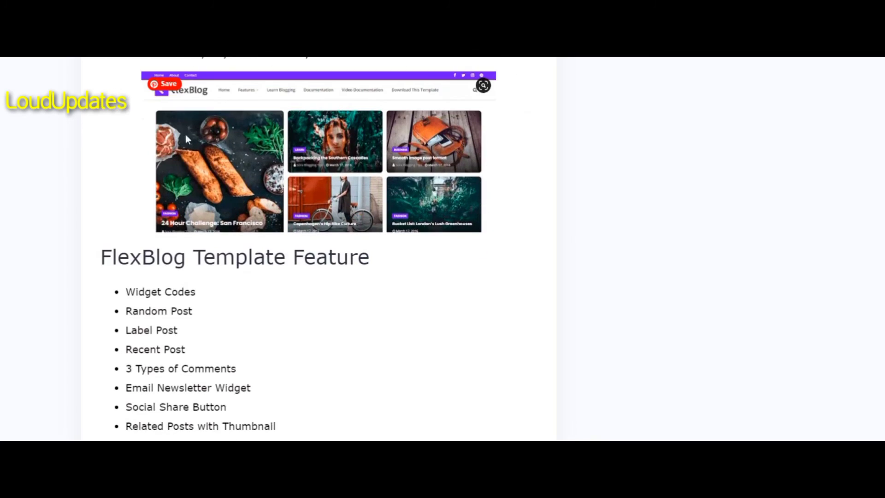
{"action": "scroll", "coordinate": [149, 259], "scroll_direction": "down", "scroll_amount": 12}
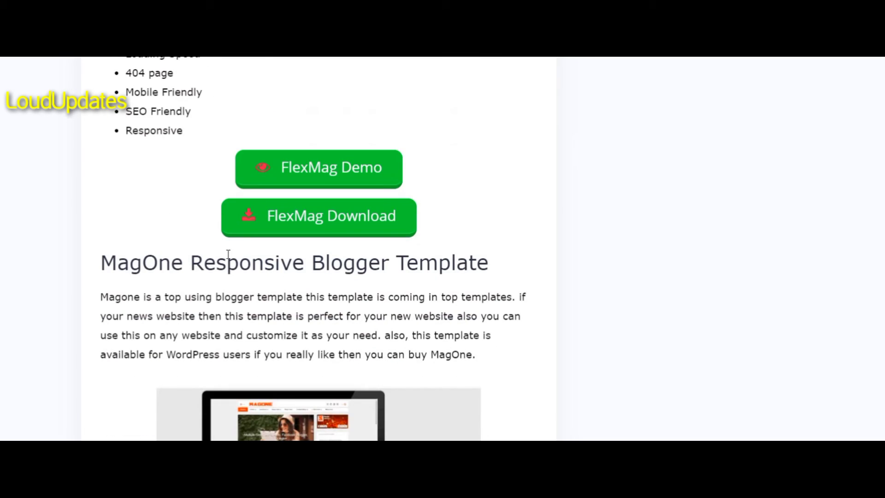
{"action": "scroll", "coordinate": [228, 254], "scroll_direction": "down", "scroll_amount": 18}
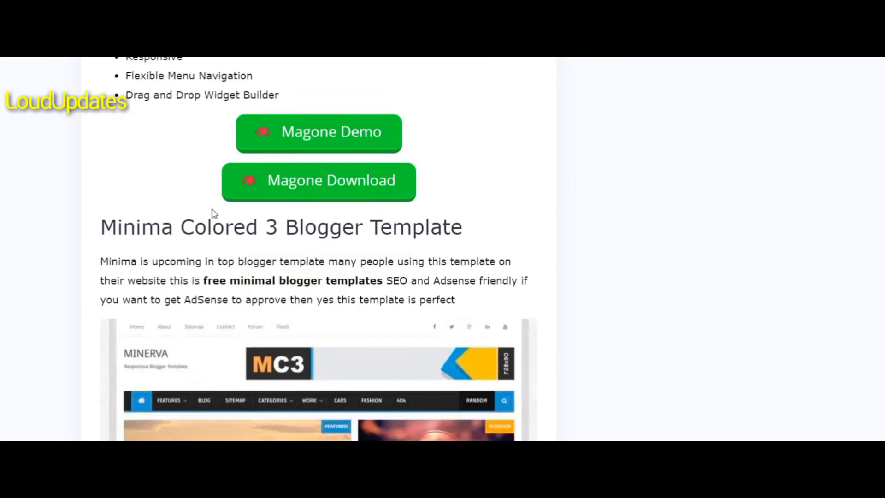
{"action": "scroll", "coordinate": [214, 214], "scroll_direction": "down", "scroll_amount": 14}
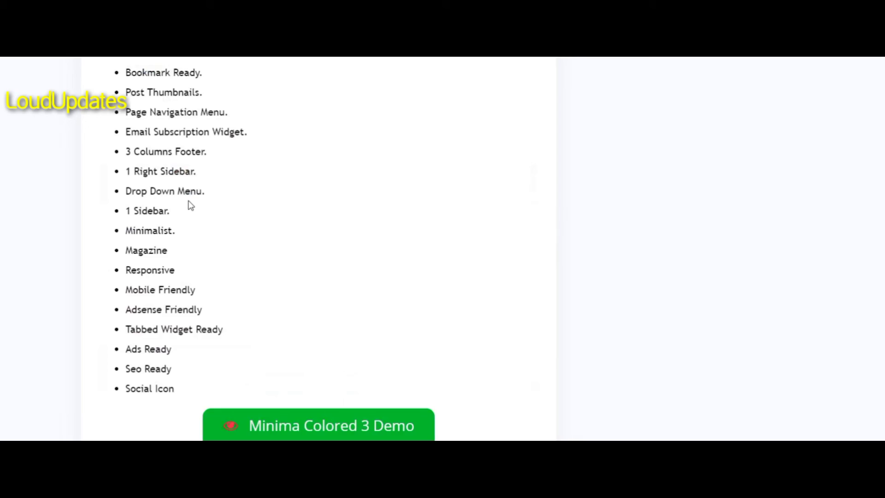
{"action": "scroll", "coordinate": [190, 206], "scroll_direction": "down", "scroll_amount": 8}
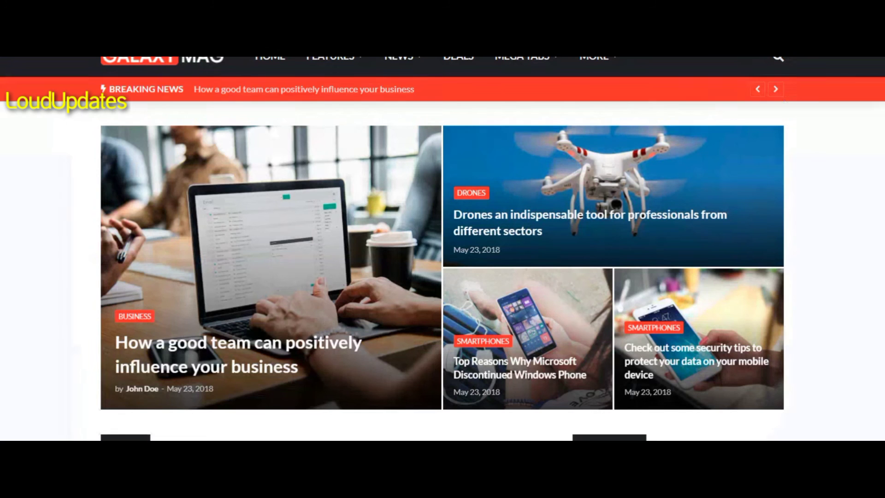
Scroll the GalaxyMag and Buzzify demos, closing Buzzify's Templateify popup.
{"action": "scroll", "coordinate": [787, 95], "scroll_direction": "down", "scroll_amount": 7}
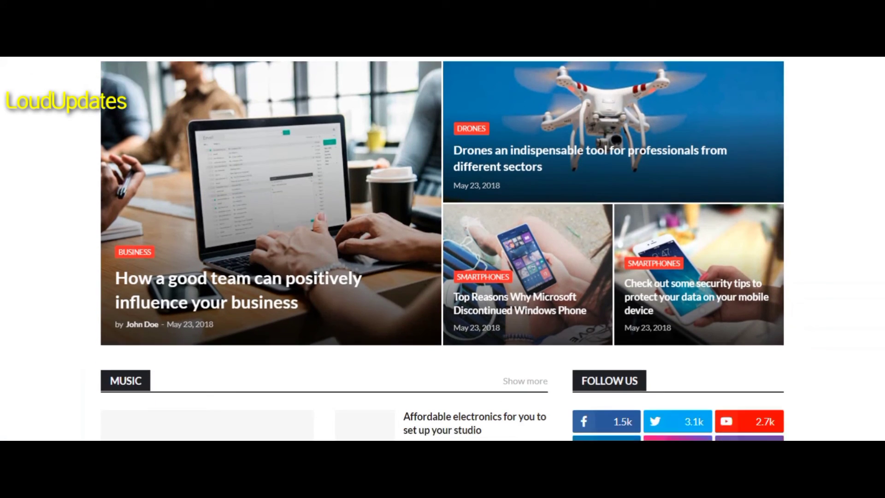
{"action": "scroll", "coordinate": [442, 249], "scroll_direction": "down", "scroll_amount": 15}
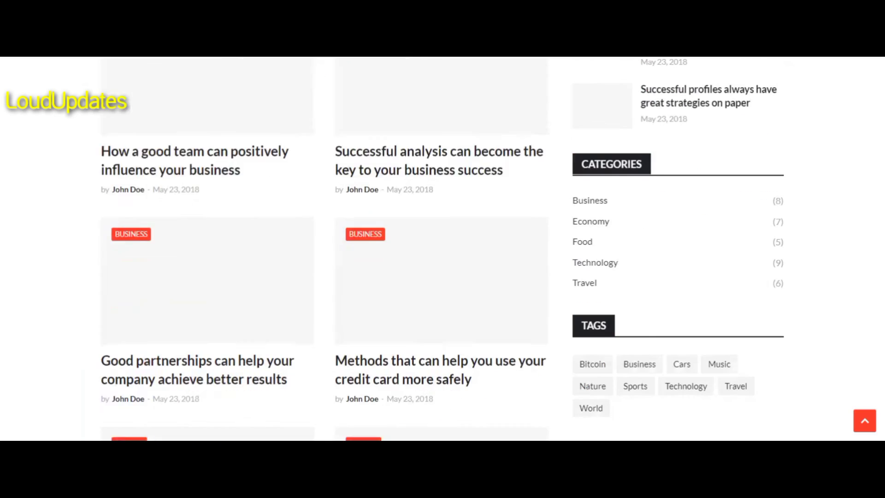
{"action": "scroll", "coordinate": [715, 322], "scroll_direction": "down", "scroll_amount": 10}
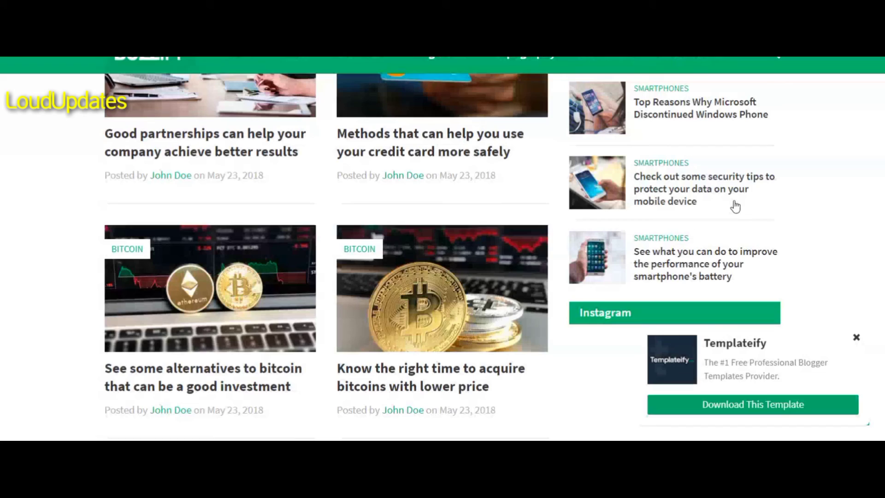
{"action": "scroll", "coordinate": [810, 223], "scroll_direction": "up", "scroll_amount": 5}
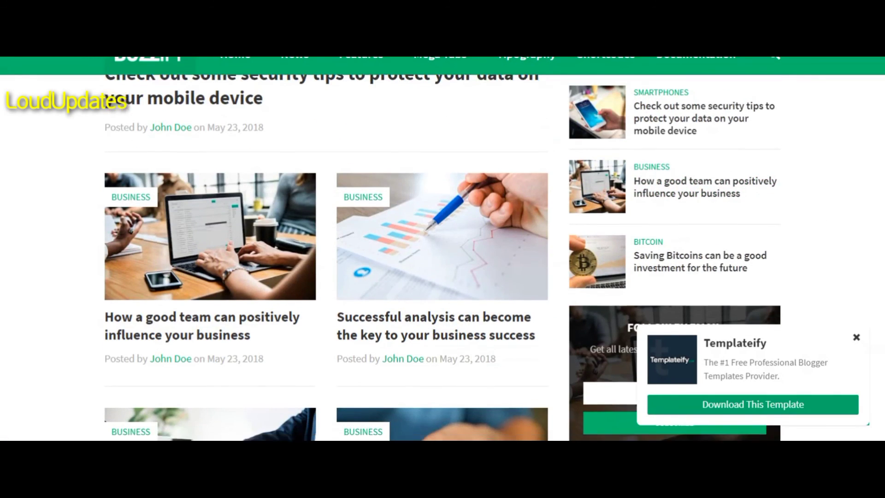
{"action": "scroll", "coordinate": [841, 352], "scroll_direction": "down", "scroll_amount": 15}
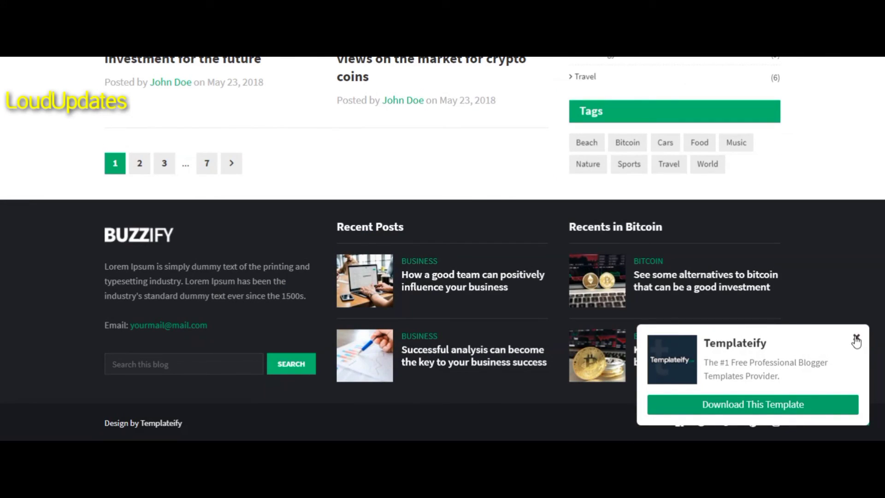
{"action": "left_click", "coordinate": [855, 340]}
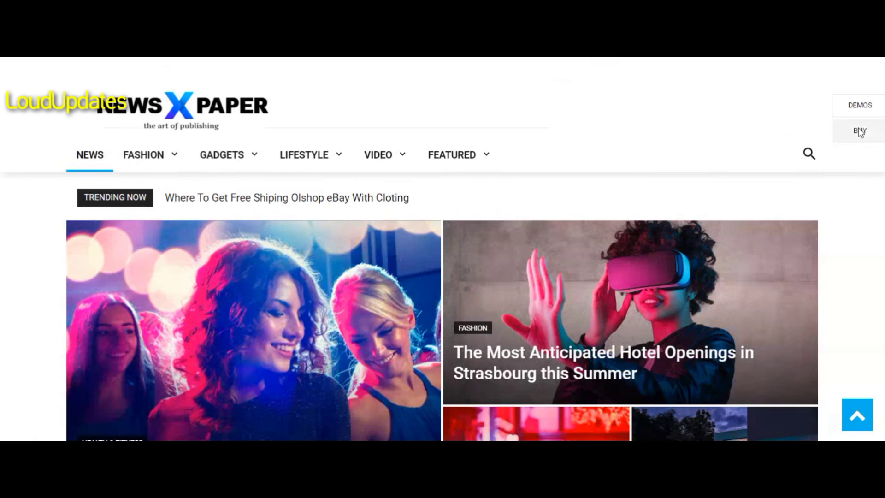
Scroll through the Newspaper X, Freebify and TechMag demos, closing TechMag's Templateify popup.
{"action": "scroll", "coordinate": [616, 233], "scroll_direction": "down", "scroll_amount": 9}
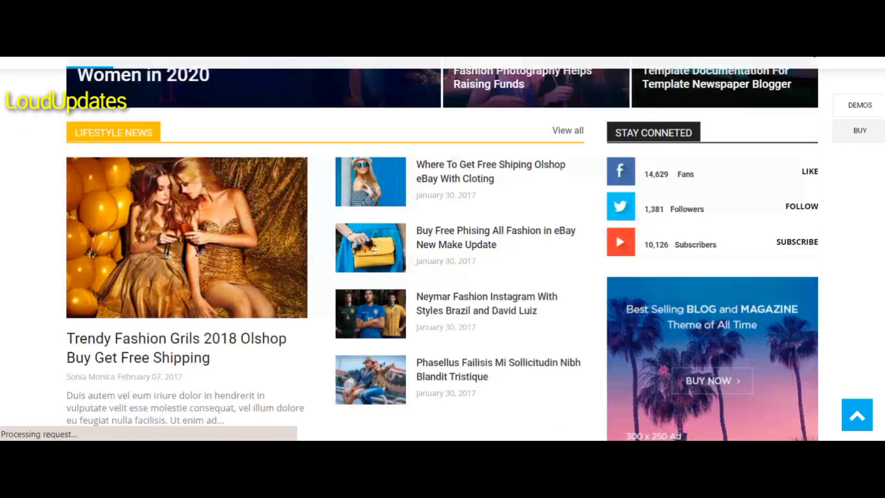
{"action": "scroll", "coordinate": [615, 233], "scroll_direction": "down", "scroll_amount": 20}
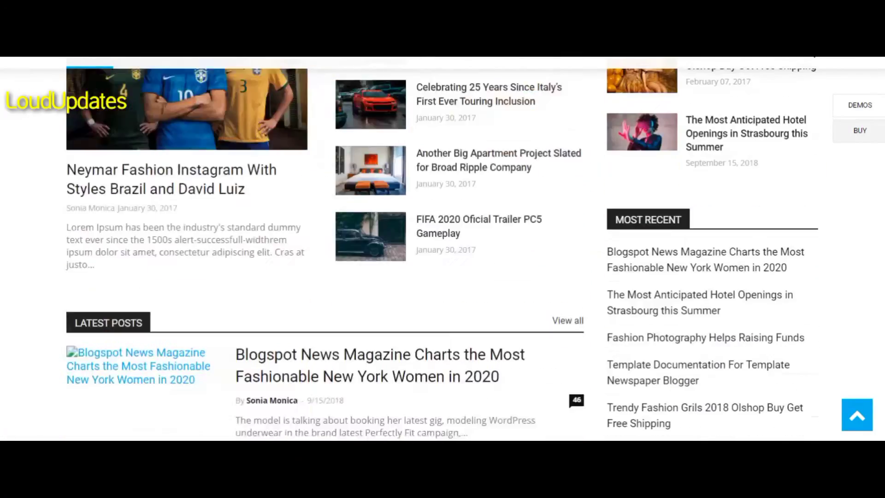
{"action": "scroll", "coordinate": [724, 341], "scroll_direction": "down", "scroll_amount": 5}
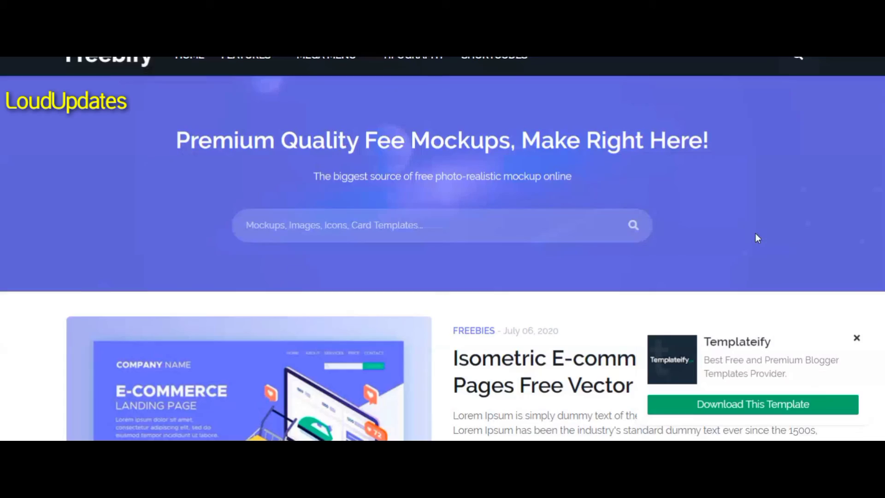
{"action": "scroll", "coordinate": [877, 160], "scroll_direction": "down", "scroll_amount": 10}
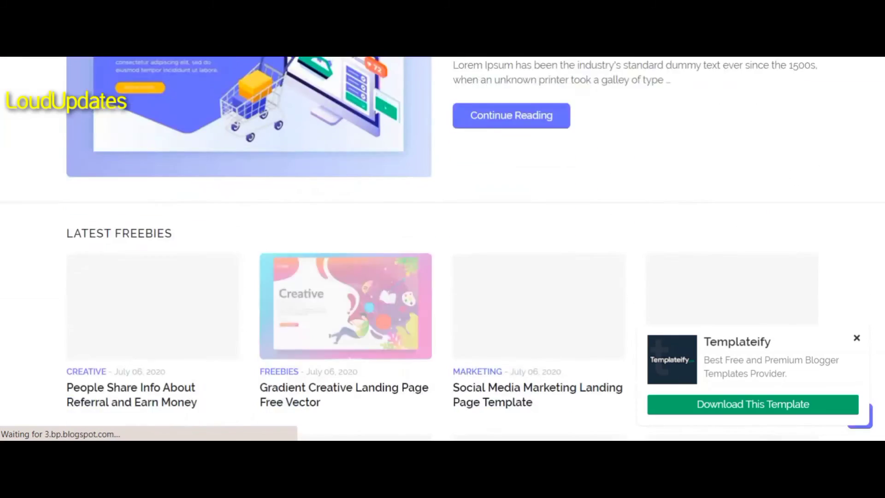
{"action": "scroll", "coordinate": [410, 248], "scroll_direction": "down", "scroll_amount": 9}
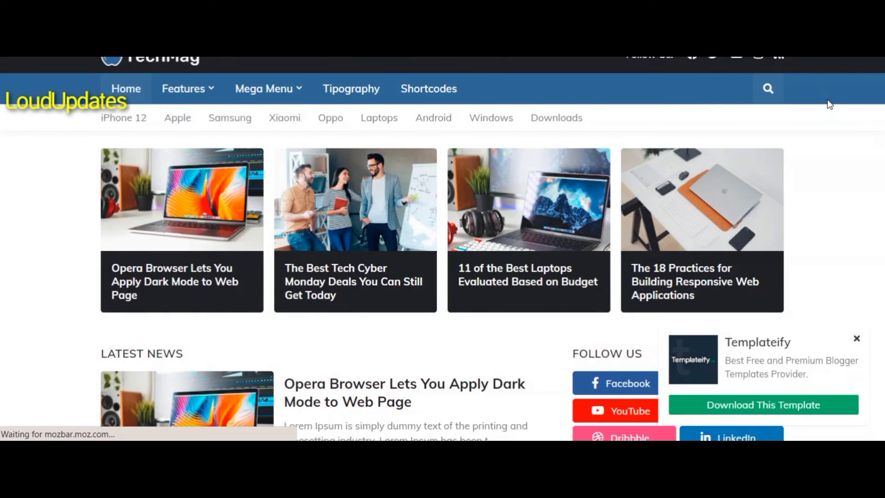
{"action": "left_click", "coordinate": [856, 340]}
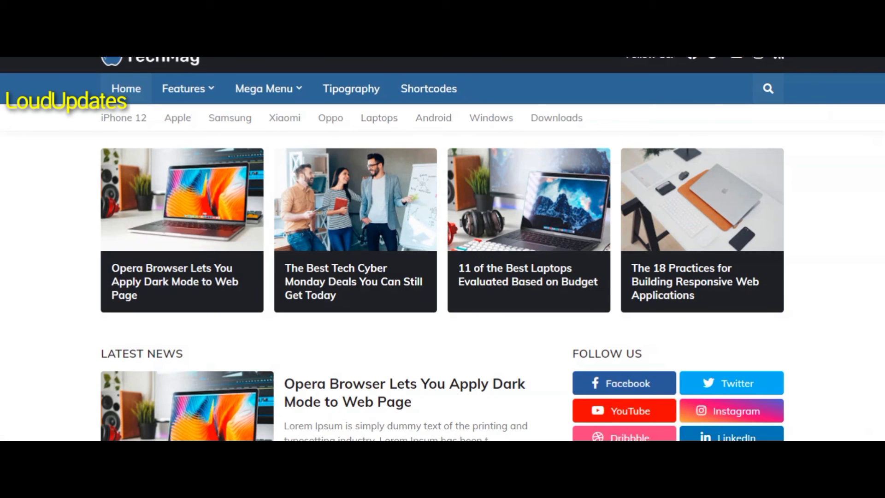
Preview the Magify, VioMagz and Magone demos, then return to the article's Final Words section.
{"action": "scroll", "coordinate": [443, 249], "scroll_direction": "down", "scroll_amount": 20}
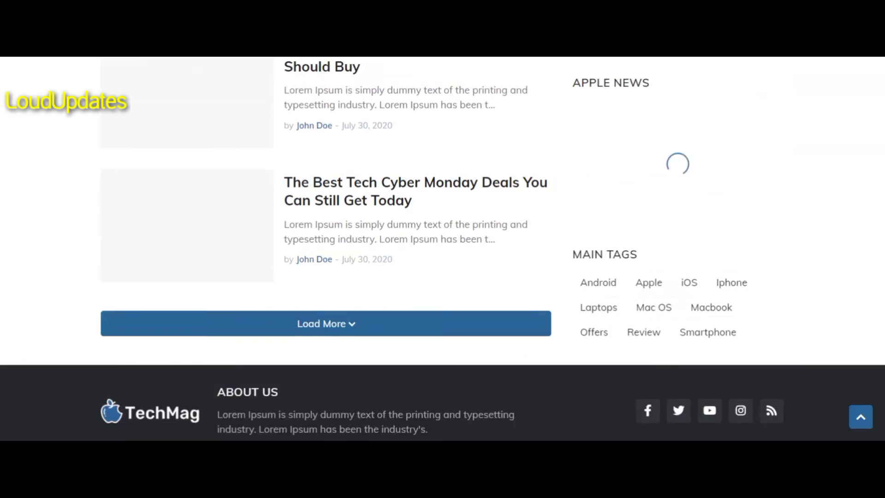
{"action": "scroll", "coordinate": [442, 249], "scroll_direction": "down", "scroll_amount": 2}
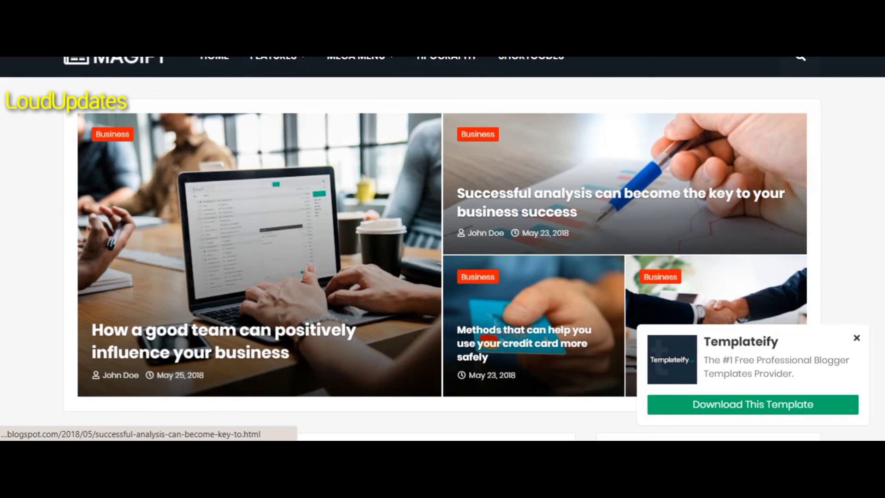
{"action": "scroll", "coordinate": [855, 339], "scroll_direction": "down", "scroll_amount": 10}
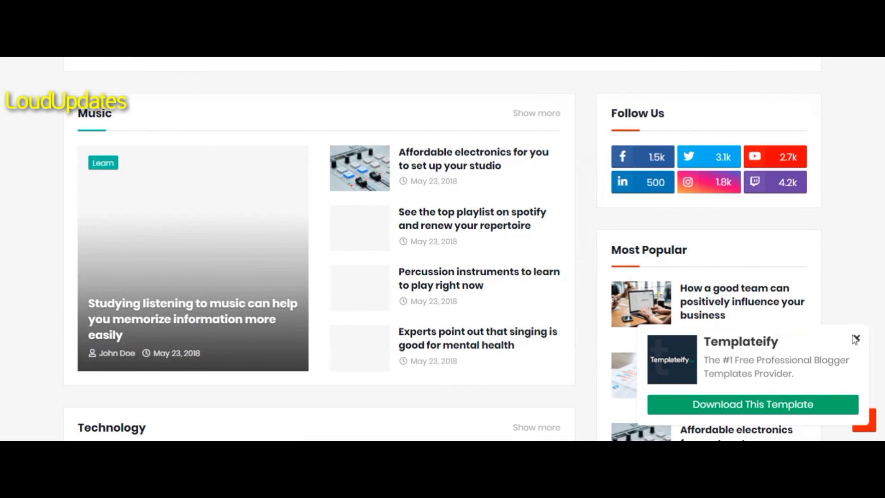
{"action": "left_click", "coordinate": [856, 339]}
{"action": "scroll", "coordinate": [856, 339], "scroll_direction": "down", "scroll_amount": 15}
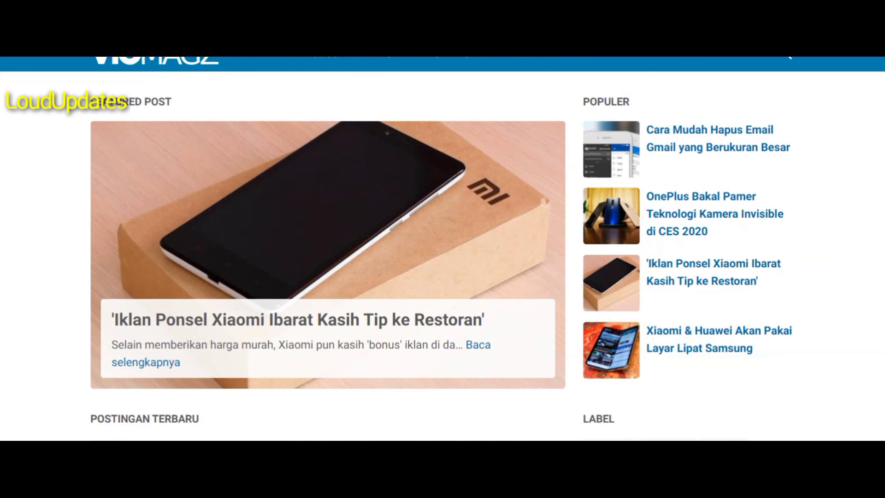
{"action": "scroll", "coordinate": [441, 260], "scroll_direction": "down", "scroll_amount": 12}
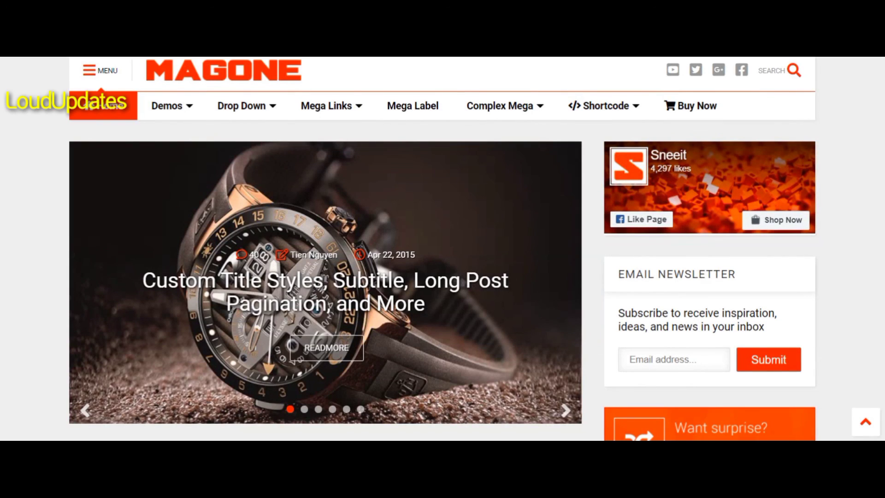
{"action": "scroll", "coordinate": [442, 248], "scroll_direction": "down", "scroll_amount": 15}
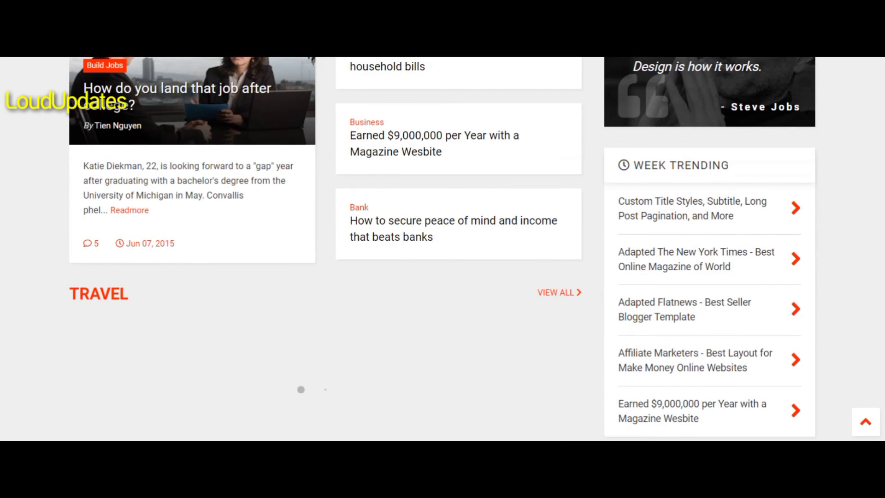
{"action": "scroll", "coordinate": [442, 248], "scroll_direction": "down", "scroll_amount": 12}
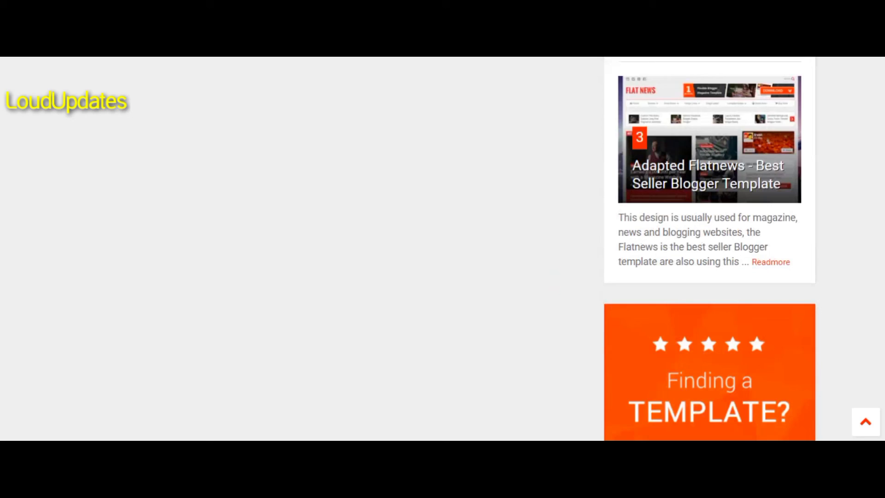
{"action": "scroll", "coordinate": [443, 249], "scroll_direction": "down", "scroll_amount": 5}
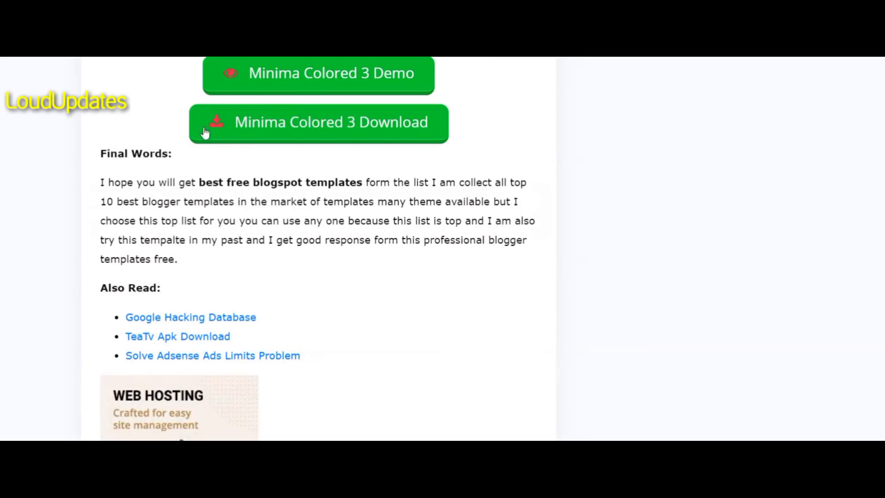
{"action": "scroll", "coordinate": [354, 176], "scroll_direction": "up", "scroll_amount": 5}
{"action": "scroll", "coordinate": [250, 208], "scroll_direction": "down", "scroll_amount": 5}
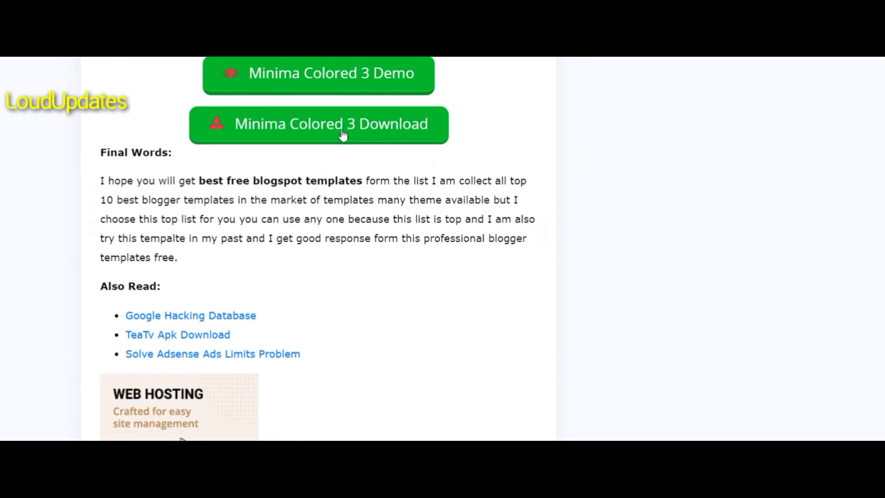
{"action": "scroll", "coordinate": [340, 138], "scroll_direction": "down", "scroll_amount": 6}
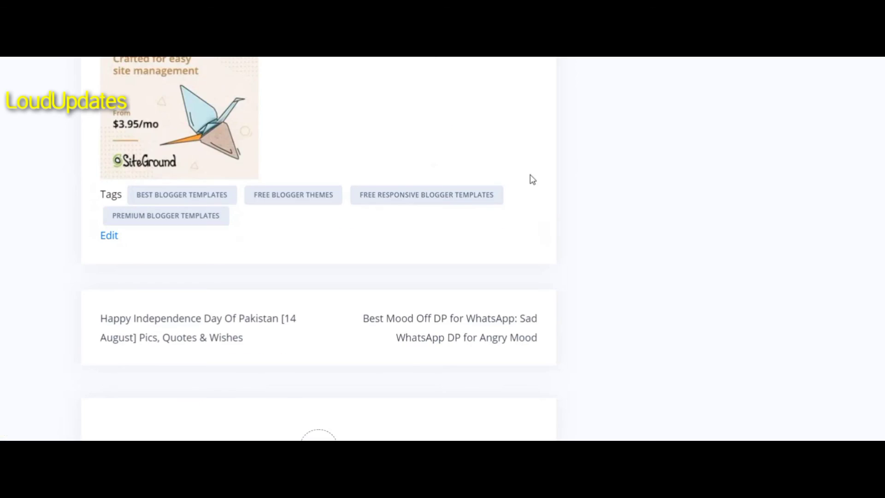
{"action": "scroll", "coordinate": [529, 178], "scroll_direction": "up", "scroll_amount": 12}
{"action": "scroll", "coordinate": [228, 277], "scroll_direction": "up", "scroll_amount": 15}
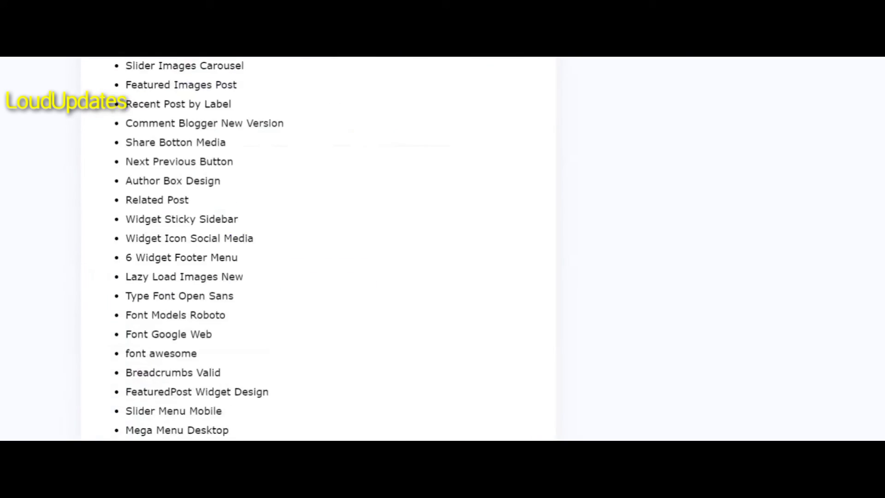
{"action": "scroll", "coordinate": [228, 278], "scroll_direction": "up", "scroll_amount": 2}
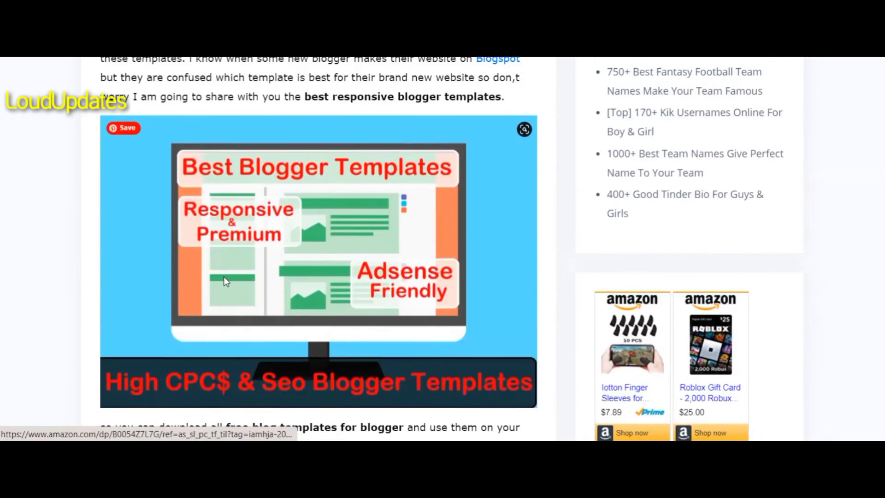